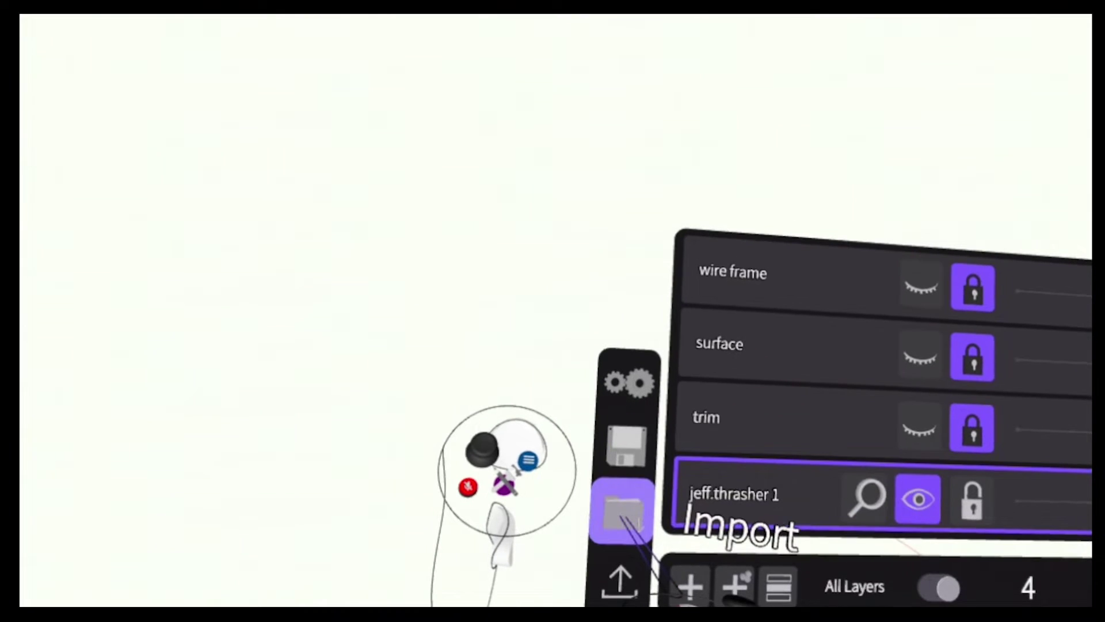
# - Import the Tech_Jacket_001 model from the 3D Assets/Apparel folder into the scene using metres as the unit
pyautogui.click(621, 511)
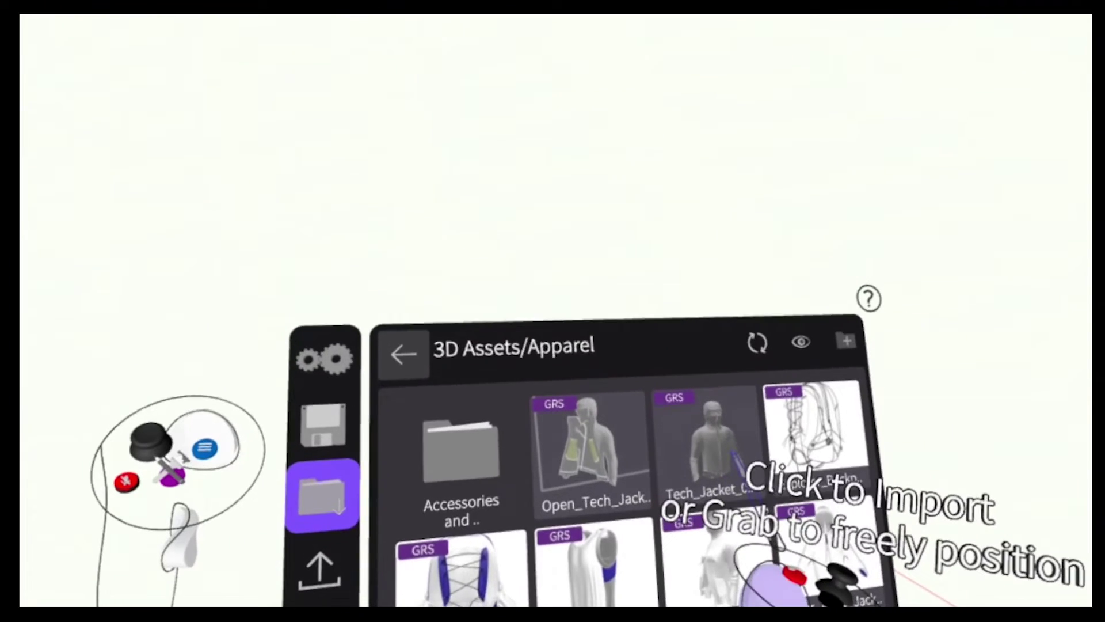
pyautogui.click(999, 518)
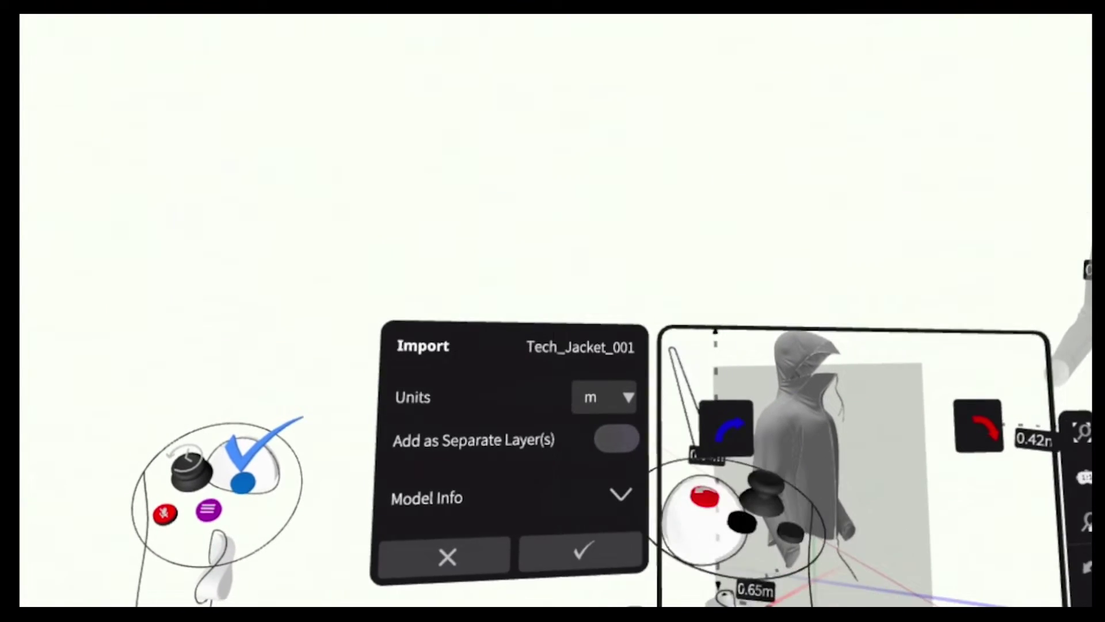
pyautogui.click(595, 508)
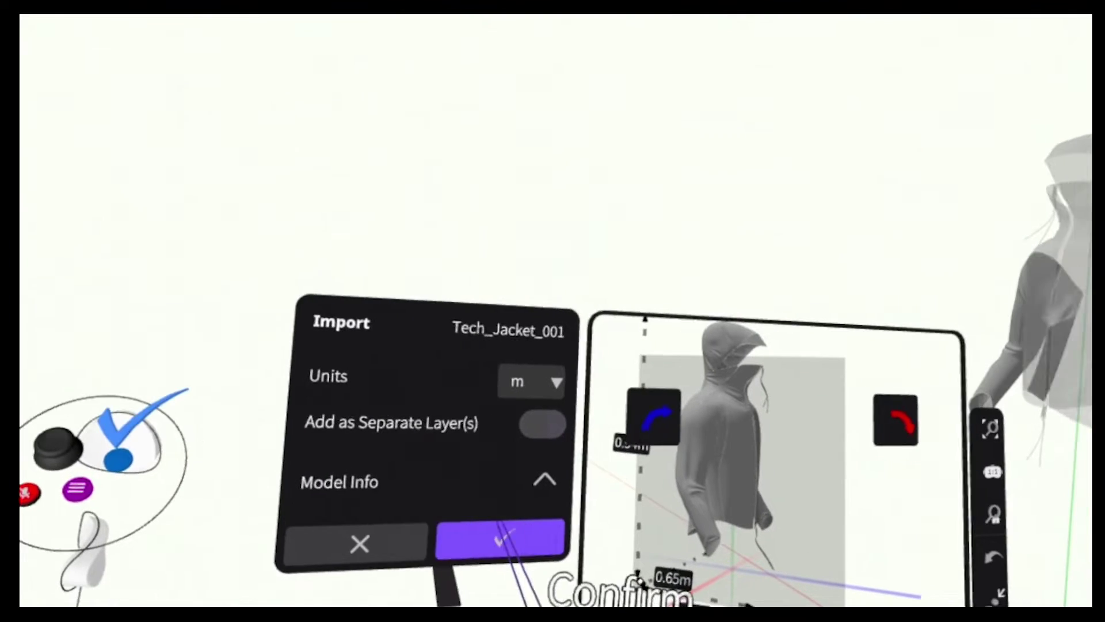
pyautogui.click(259, 598)
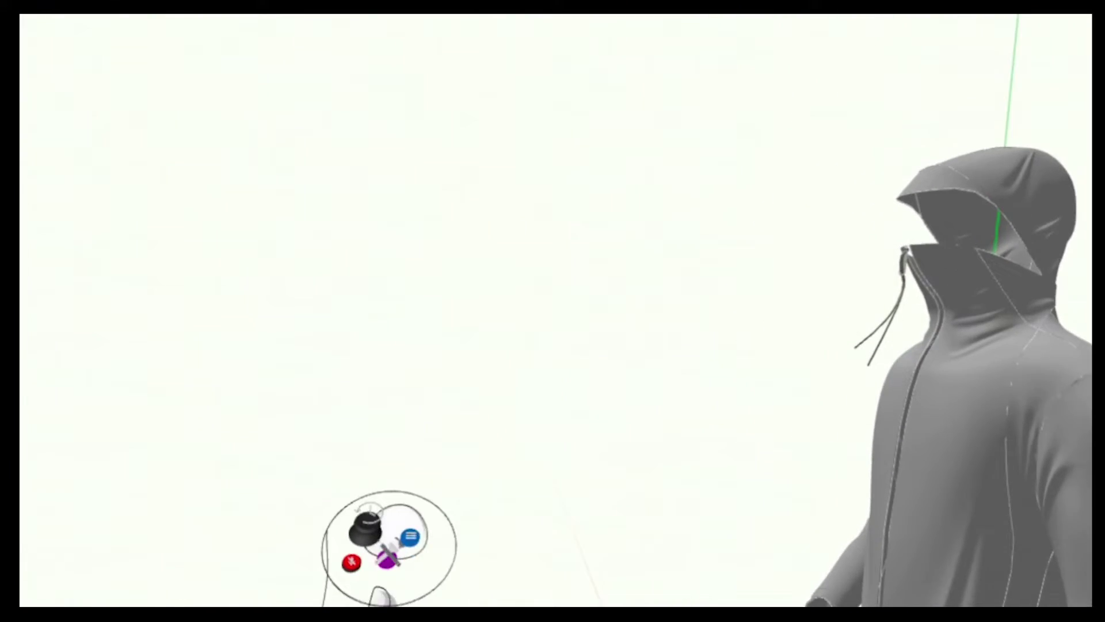
pyautogui.click(488, 474)
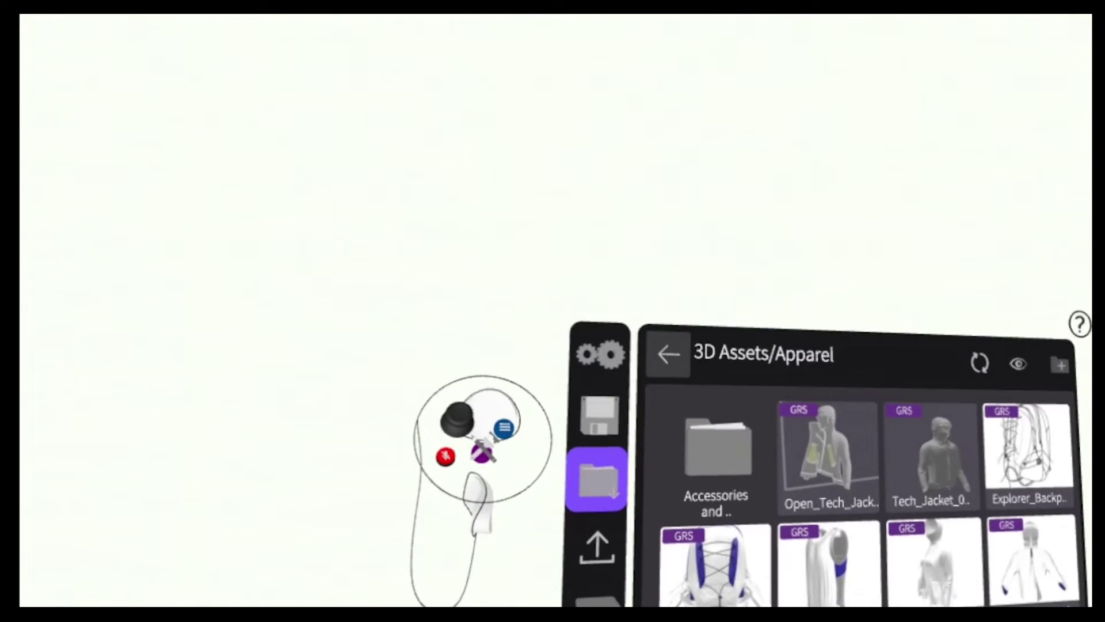
pyautogui.click(599, 593)
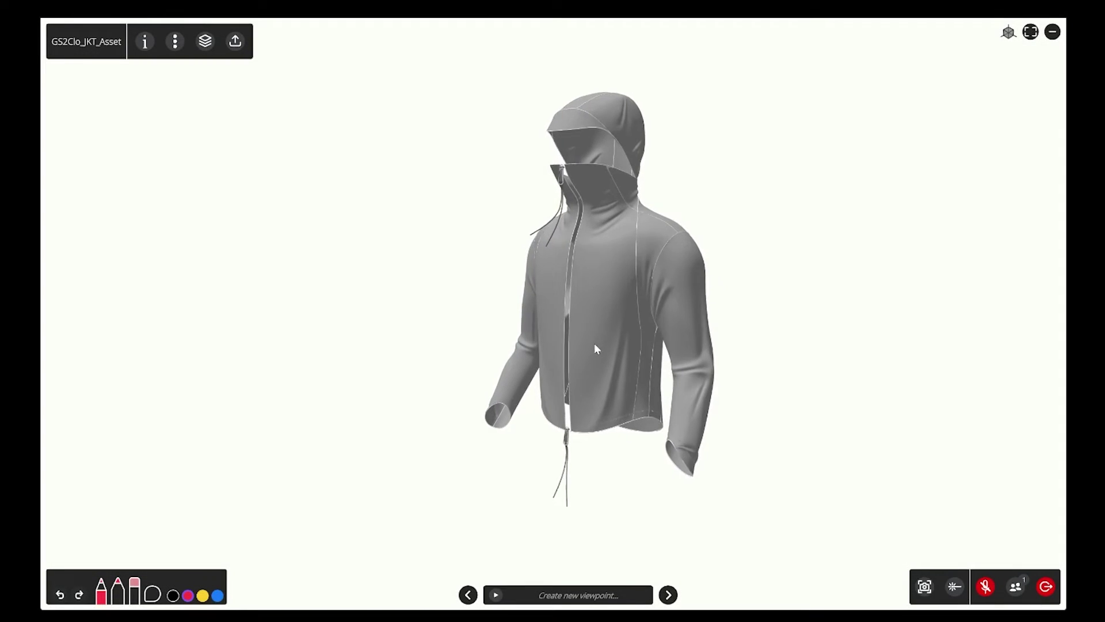
# - Reduce every layer except surface to 0 % opacity, keeping the surface layer at 100 %
pyautogui.click(206, 42)
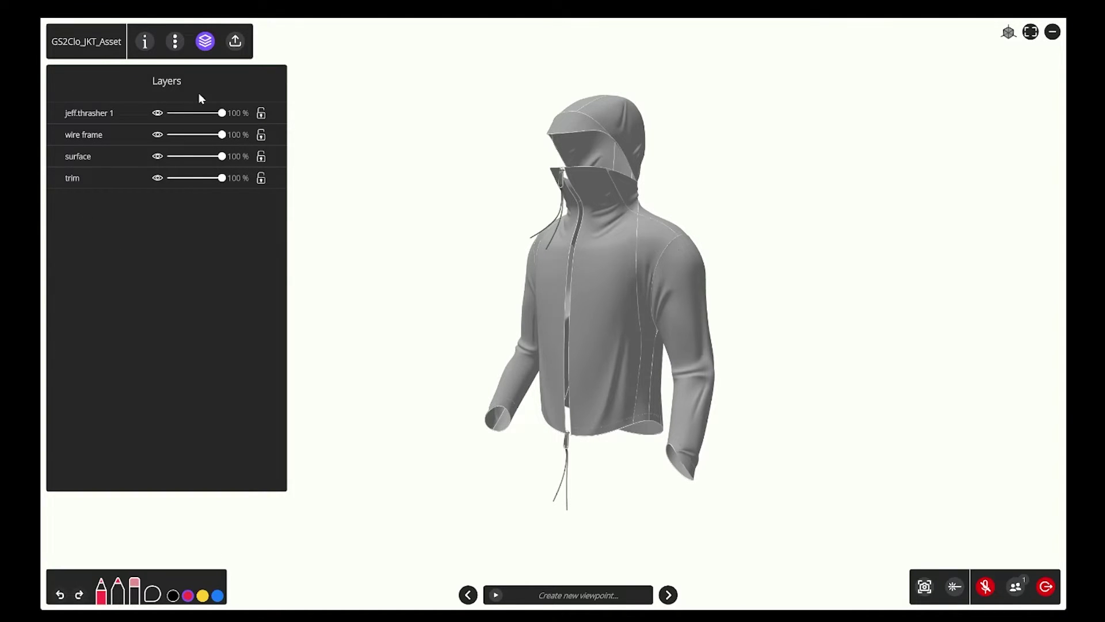
pyautogui.moveTo(223, 178); pyautogui.dragTo(178, 179)
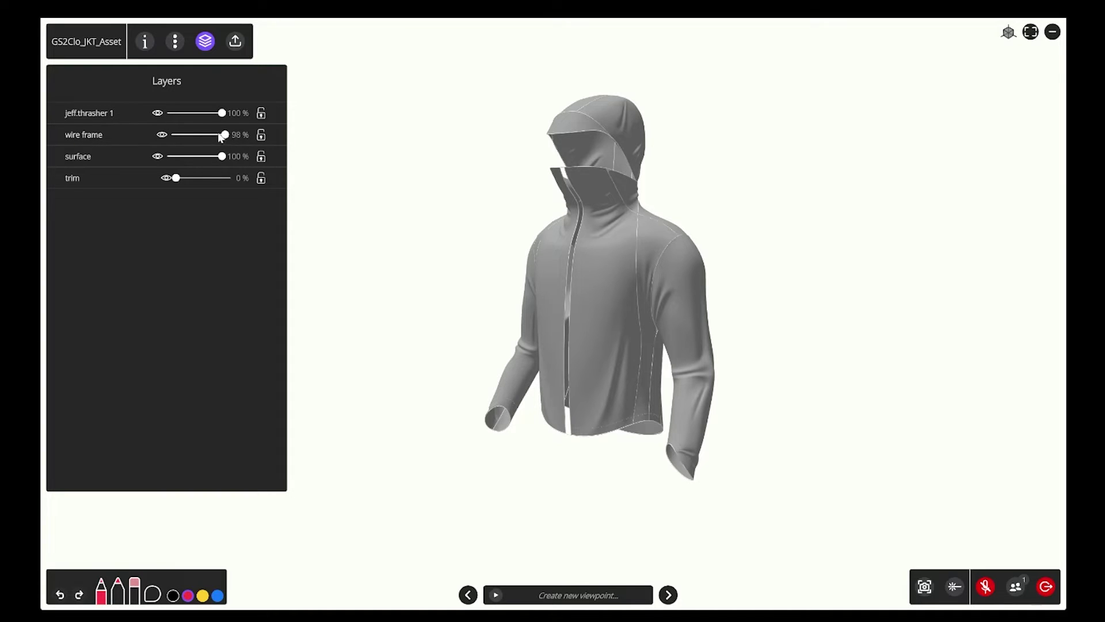
pyautogui.moveTo(220, 136); pyautogui.dragTo(157, 142)
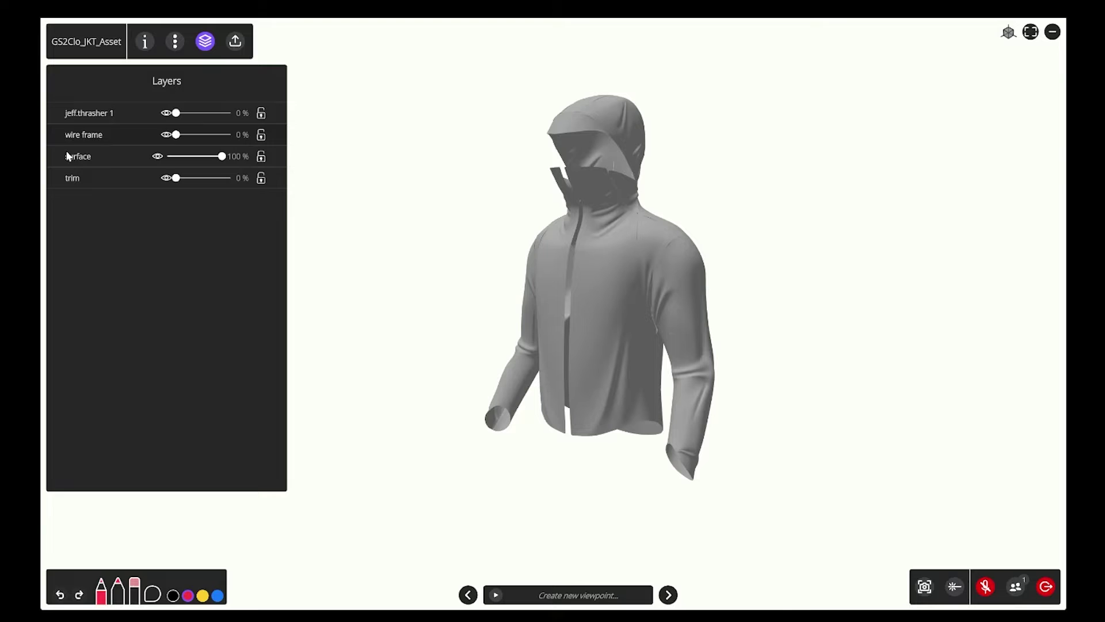
pyautogui.moveTo(222, 159)
pyautogui.mouseDown()
pyautogui.moveTo(185, 157)
pyautogui.moveTo(226, 159)
pyautogui.mouseUp()
# - Export the jacket model as an OBJ file named GS2Clo_004
pyautogui.click(238, 40)
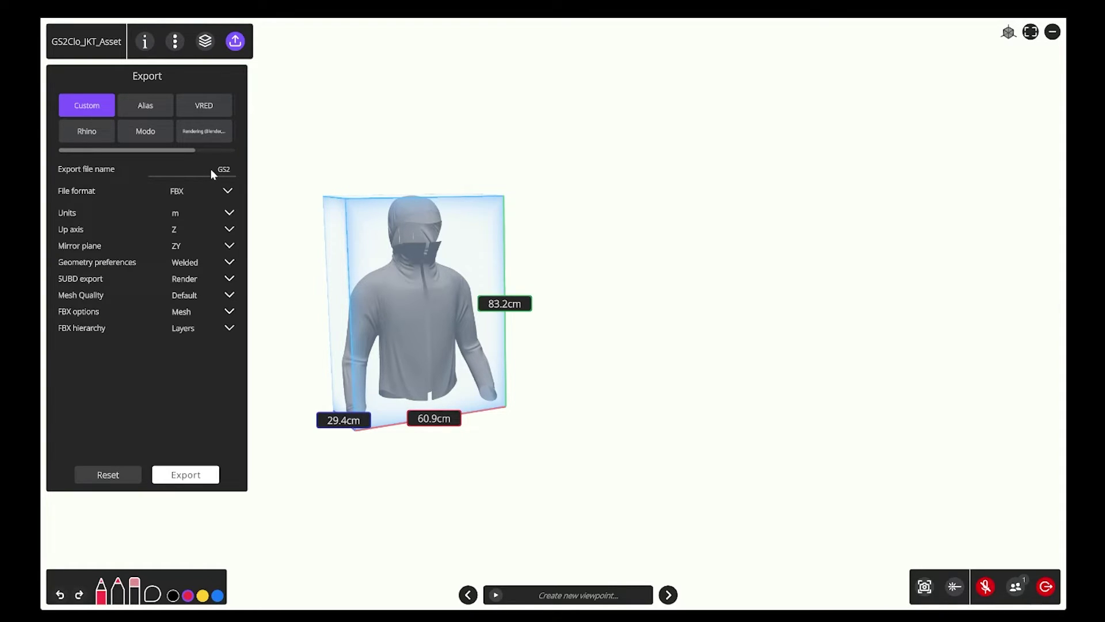
pyautogui.write('Clo_004')
pyautogui.click(227, 192)
pyautogui.click(196, 244)
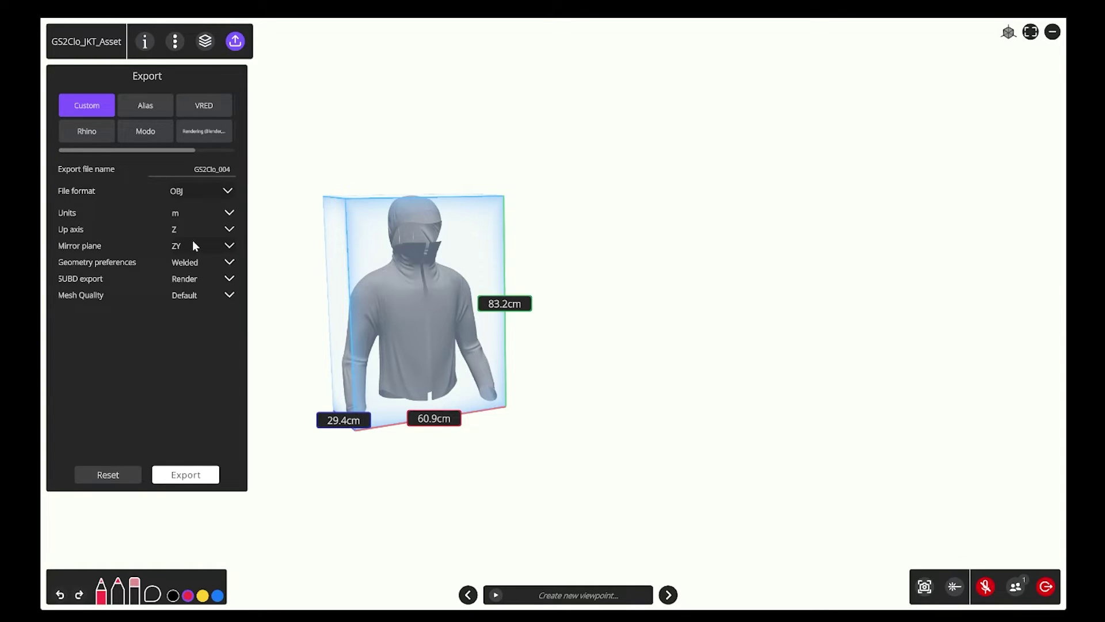
pyautogui.click(229, 262)
pyautogui.click(188, 478)
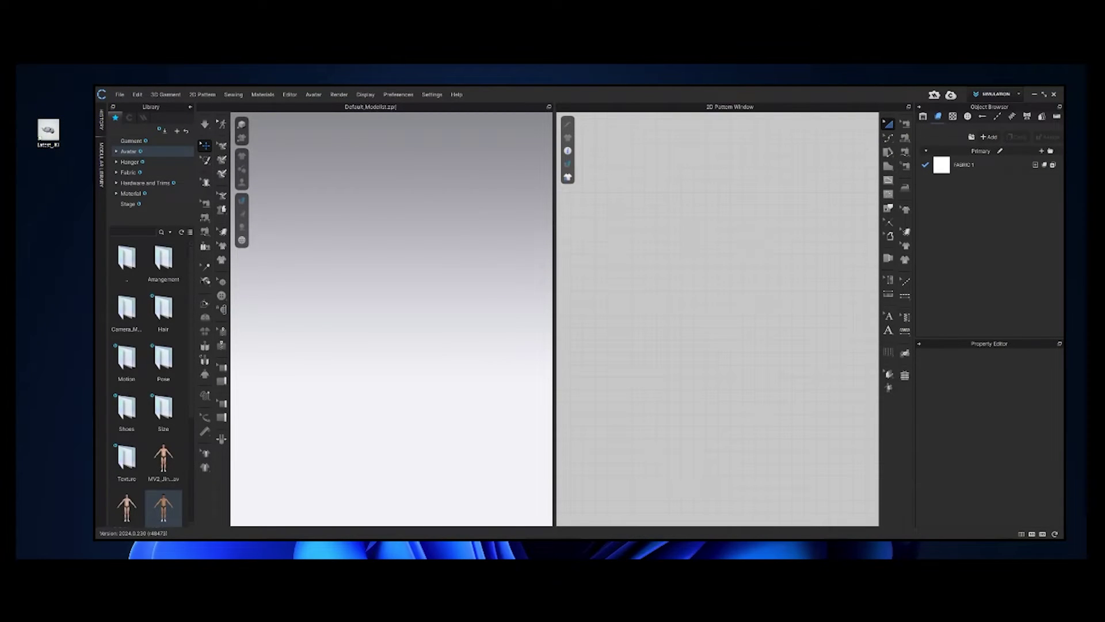
# - Switch to CLO and open the jacket OBJ from the desktop as an avatar at m scale, without saving the current file
pyautogui.moveTo(48, 132); pyautogui.dragTo(502, 299)
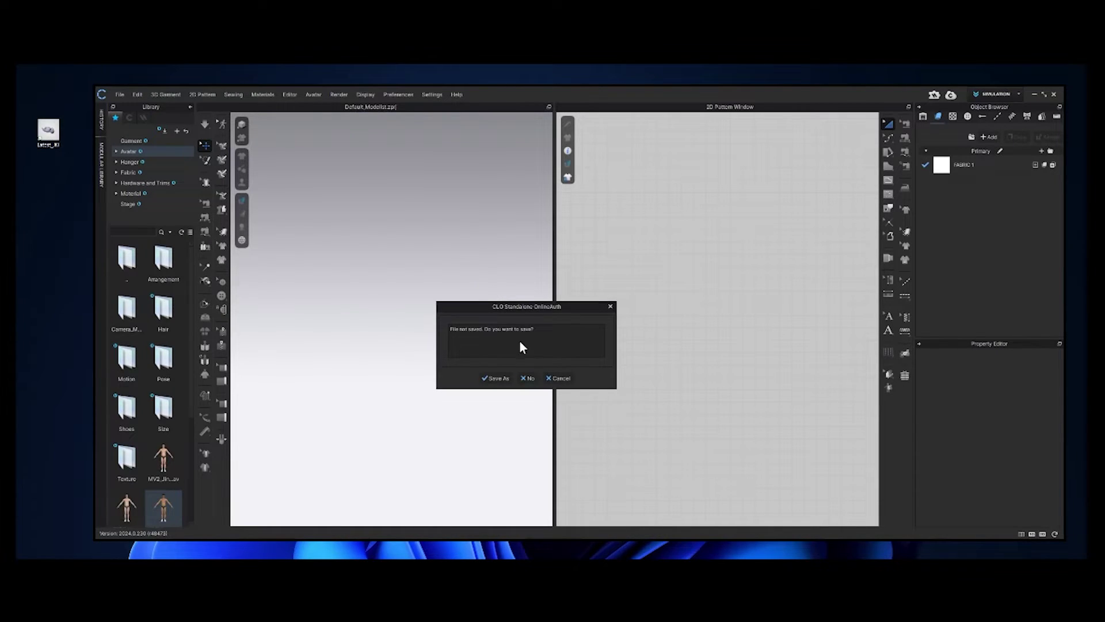
pyautogui.click(527, 379)
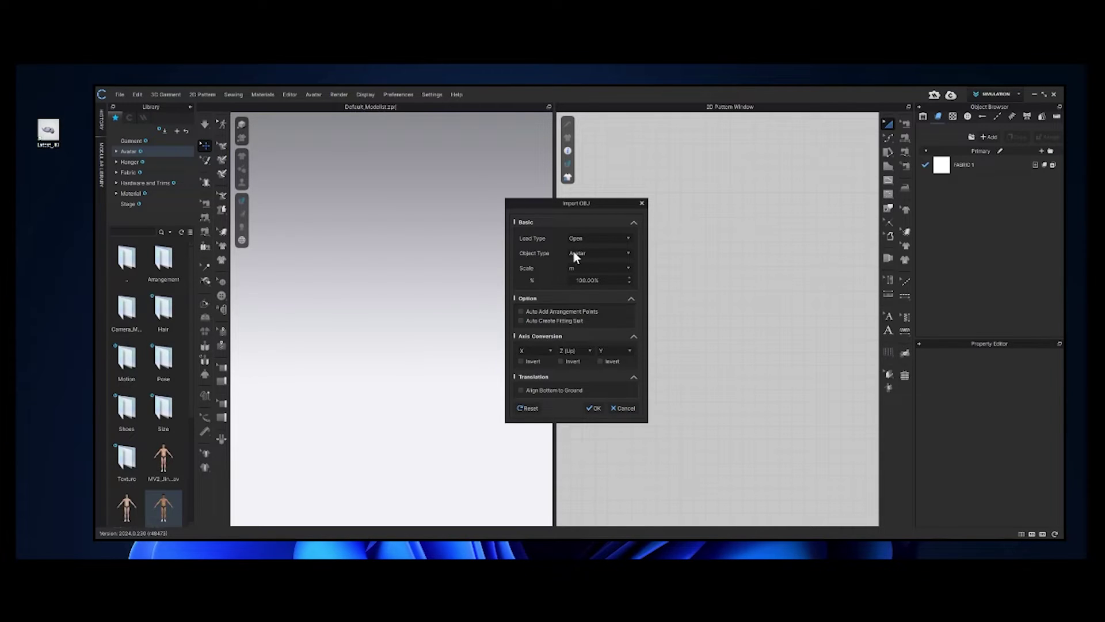
pyautogui.click(594, 408)
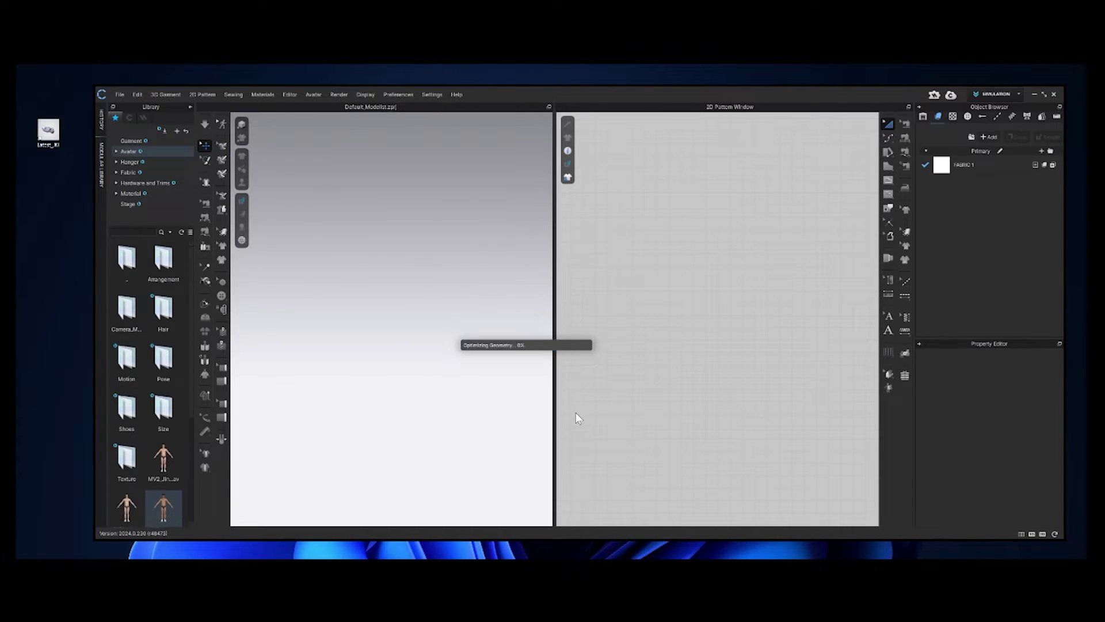
# - Examine the imported jacket from several angles in 3D and its silhouette in the 2D pattern window
pyautogui.moveTo(340, 345); pyautogui.dragTo(373, 348, button='right')
pyautogui.scroll(-2, 399, 375)
pyautogui.scroll(2, 403, 371)
pyautogui.scroll(4, 403, 371)
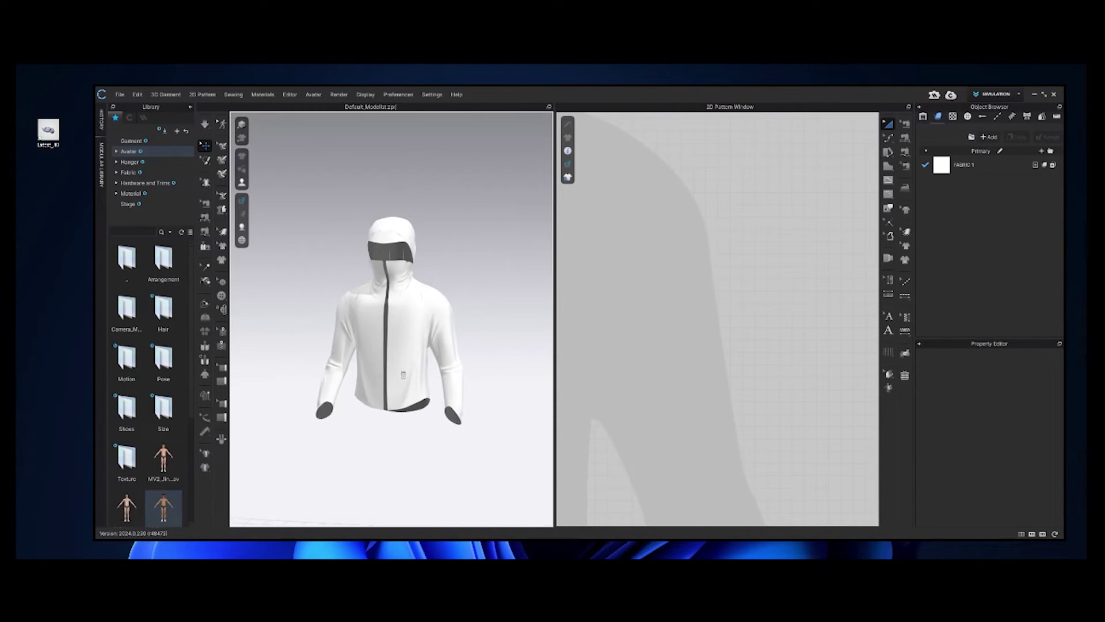
pyautogui.moveTo(415, 407); pyautogui.dragTo(397, 346, button='right')
pyautogui.scroll(-2, 397, 317)
pyautogui.scroll(5, 639, 336)
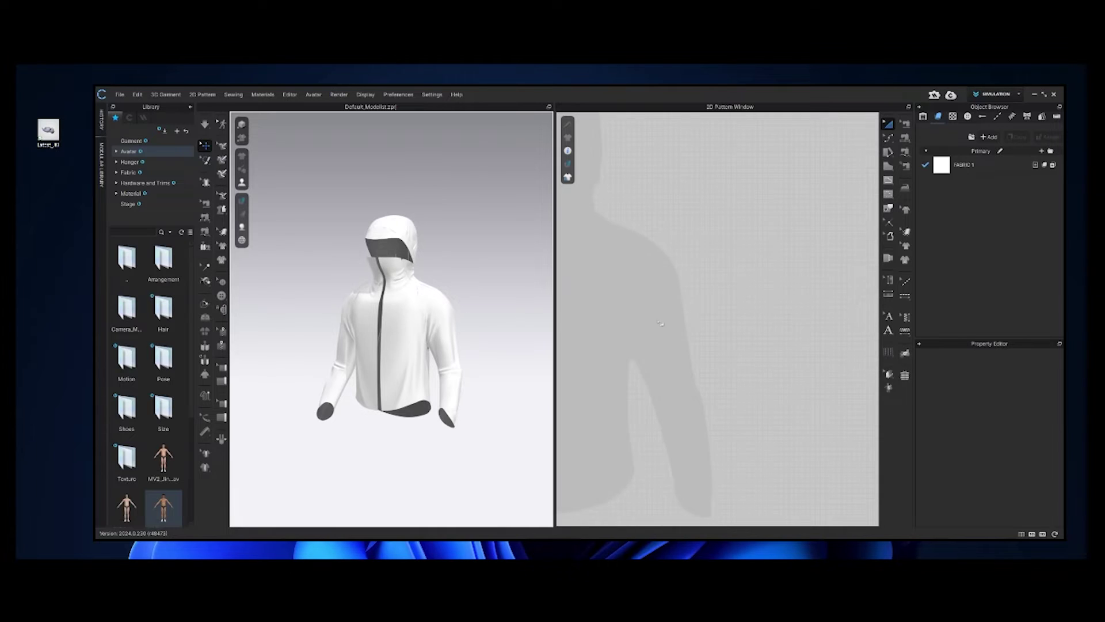
pyautogui.moveTo(641, 342); pyautogui.dragTo(757, 329, button='middle')
pyautogui.moveTo(386, 321); pyautogui.dragTo(386, 348, button='right')
pyautogui.scroll(3, 386, 347)
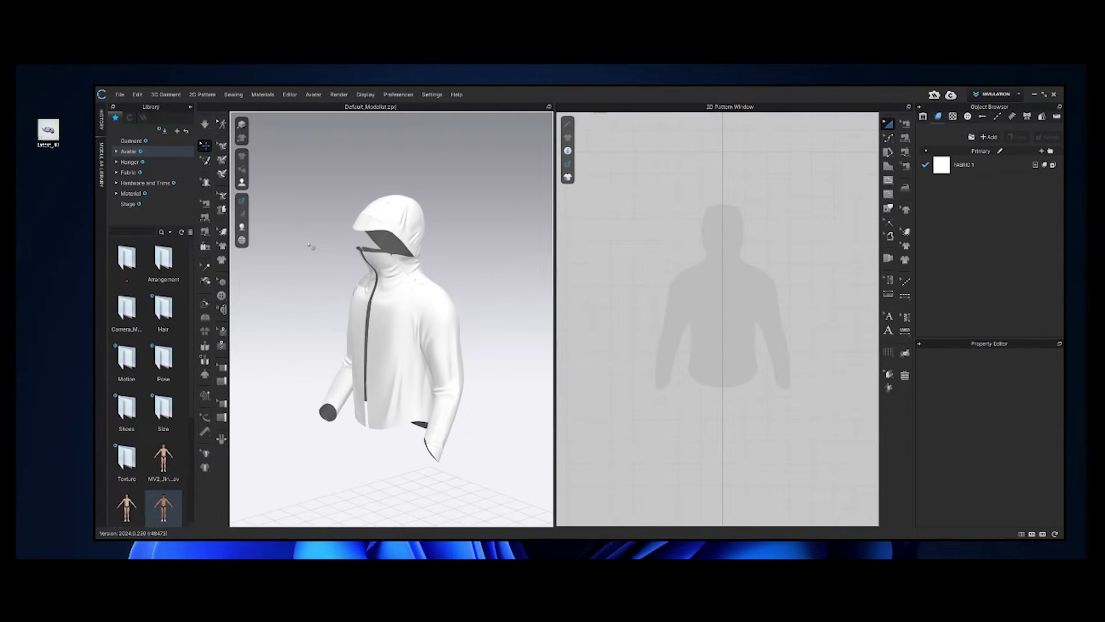
# - Use the Flatten tool to turn the jacket's front body panel beside the zipper into a 2D pattern piece
pyautogui.click(219, 213)
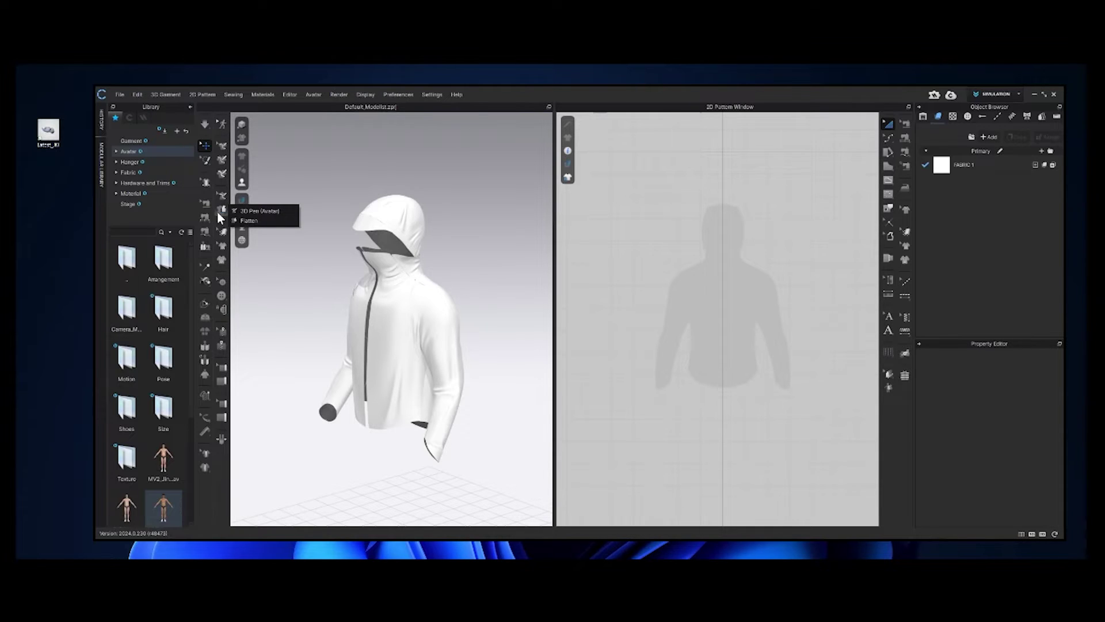
pyautogui.click(247, 222)
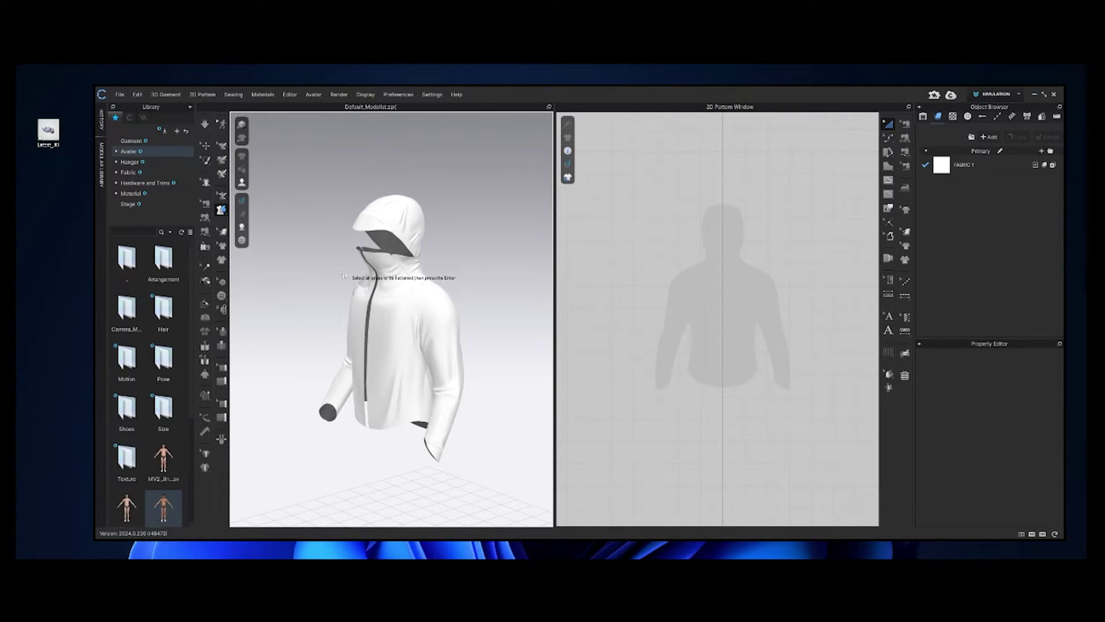
pyautogui.click(385, 268)
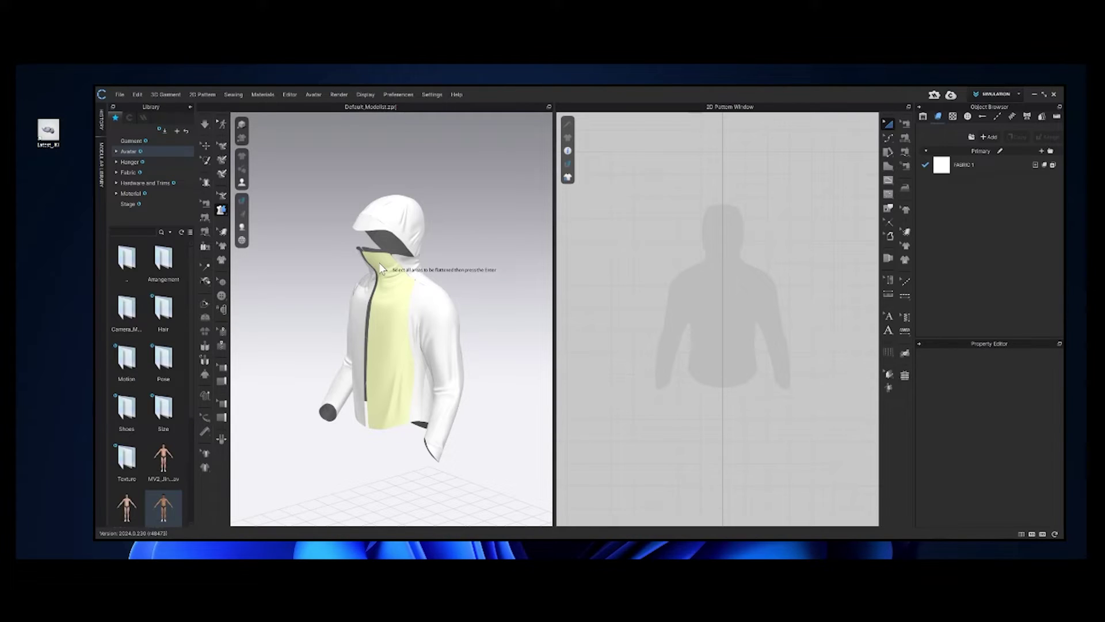
pyautogui.press('Return')
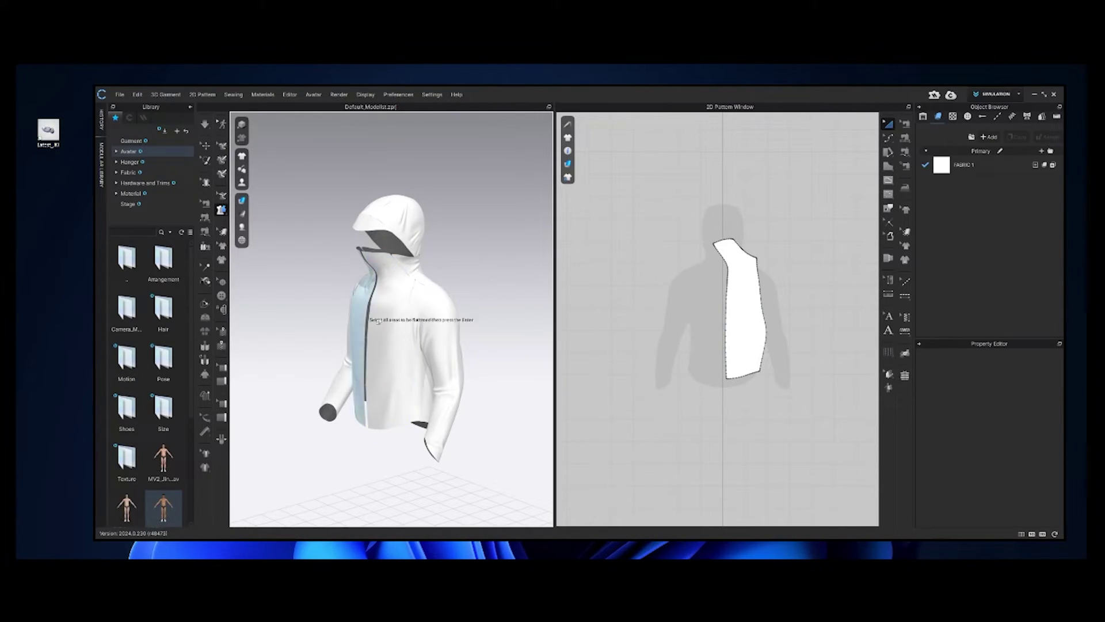
# - Flatten the front side panel, the sleeve and the small hood brim section into 2D pattern pieces
pyautogui.click(426, 311)
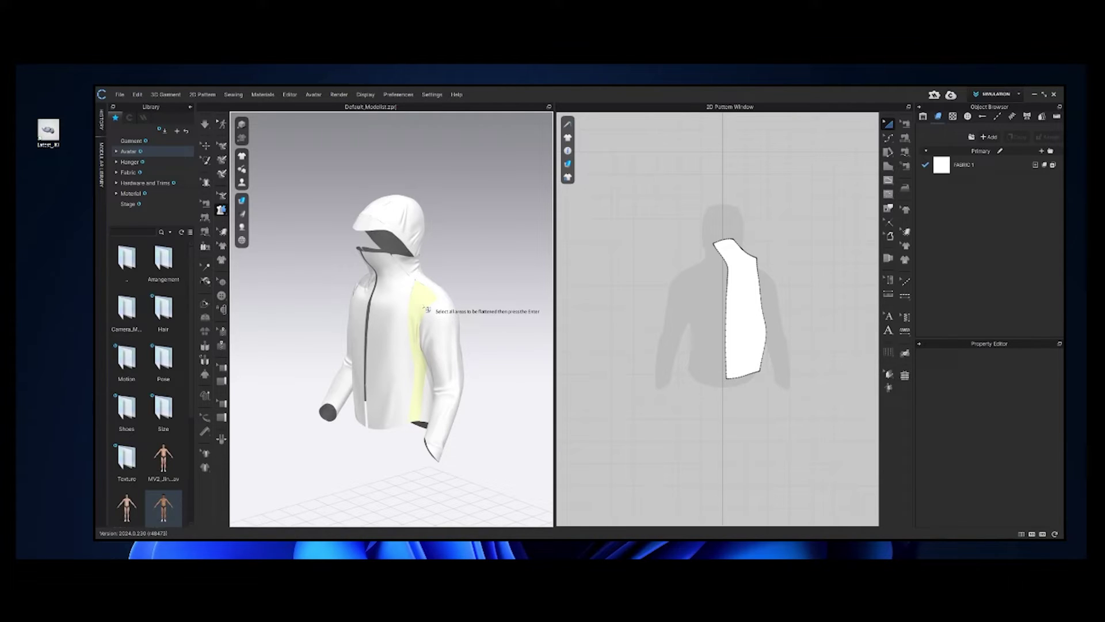
pyautogui.press('Return')
pyautogui.click(444, 321)
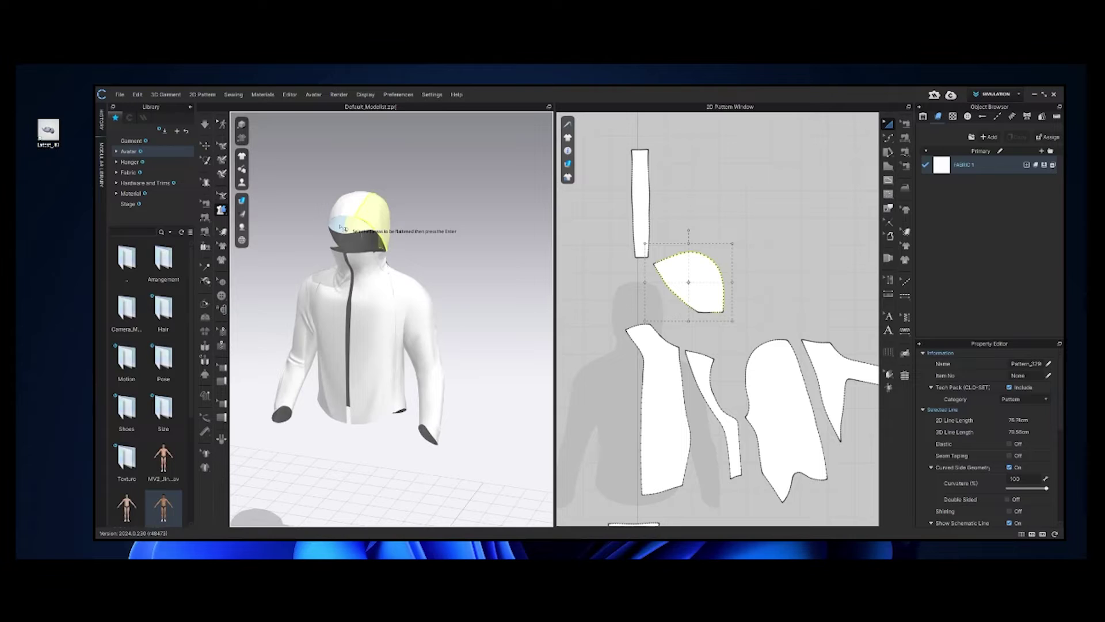
pyautogui.press('Return')
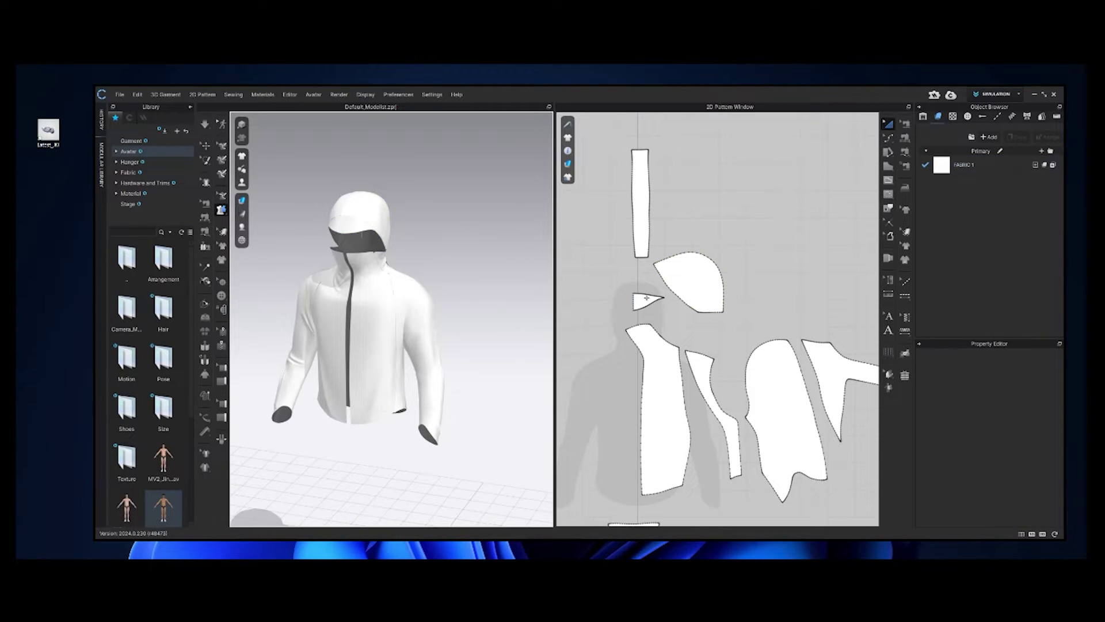
# - Rearrange the flattened hood pieces above the body patterns so they no longer crowd each other
pyautogui.click(646, 298)
pyautogui.click(702, 282)
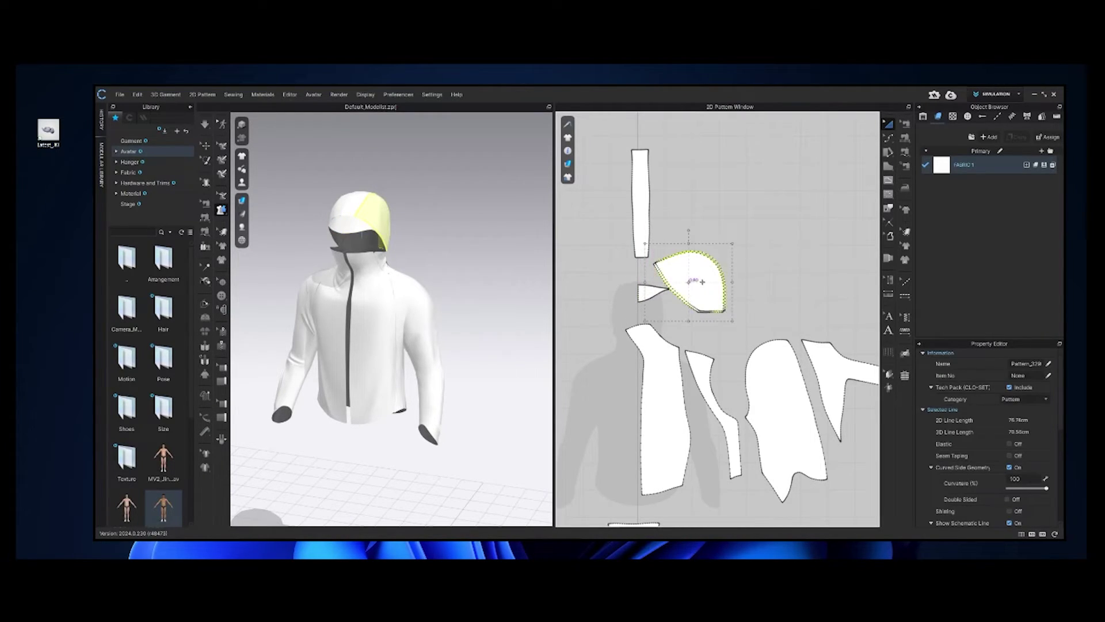
pyautogui.moveTo(703, 282); pyautogui.dragTo(711, 277)
pyautogui.click(699, 339)
pyautogui.scroll(2, 696, 348)
pyautogui.scroll(-3, 699, 355)
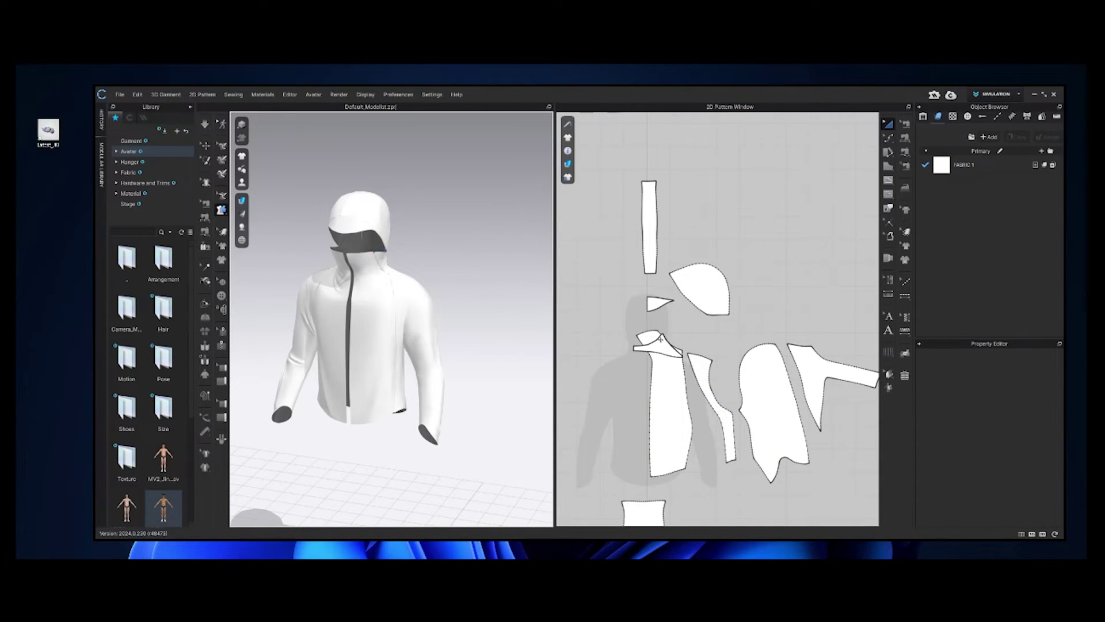
pyautogui.moveTo(718, 280); pyautogui.dragTo(731, 245)
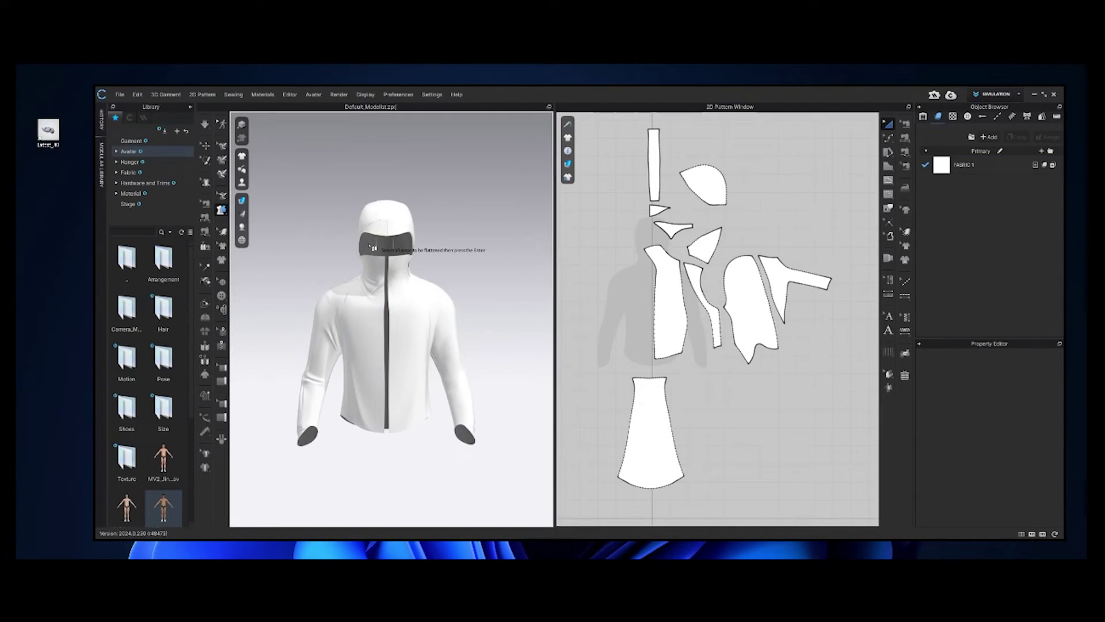
pyautogui.click(371, 247)
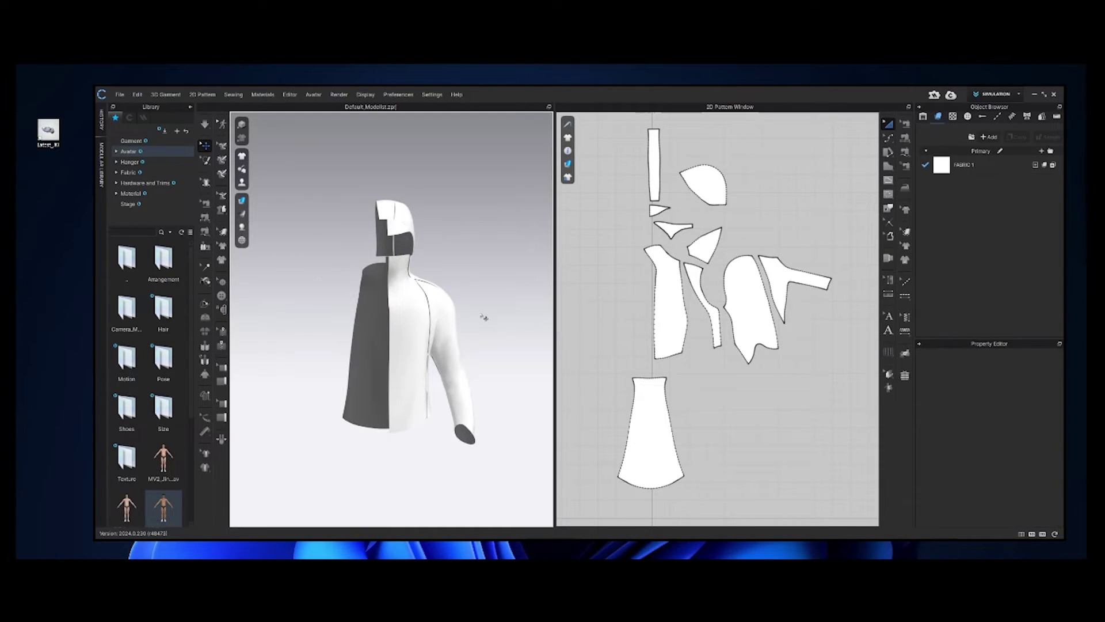
# - Draw a straight internal line about 61 cm long down the centre of the back panel, from its top edge to the hem
pyautogui.moveTo(484, 317); pyautogui.dragTo(305, 289, button='right')
pyautogui.scroll(6, 646, 412)
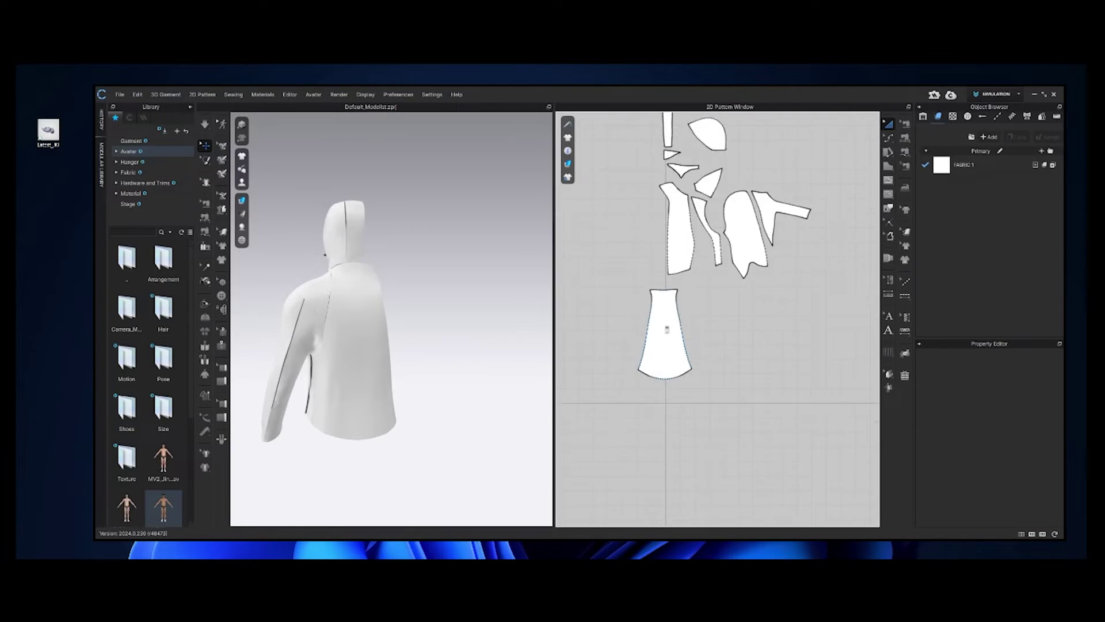
pyautogui.moveTo(667, 343); pyautogui.dragTo(729, 269, button='middle')
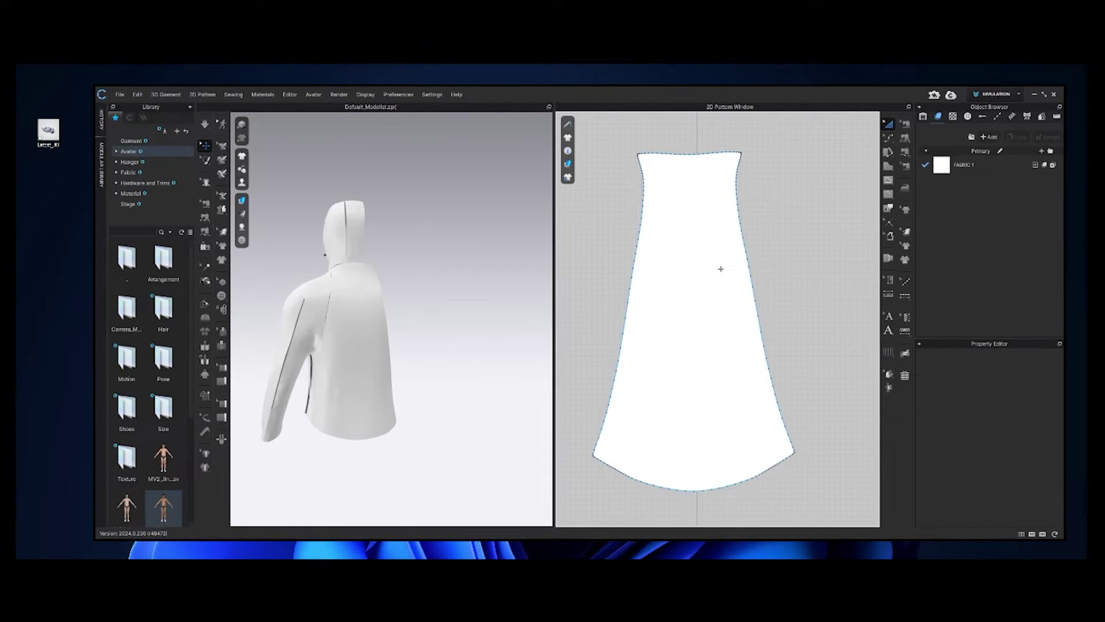
pyautogui.click(721, 269)
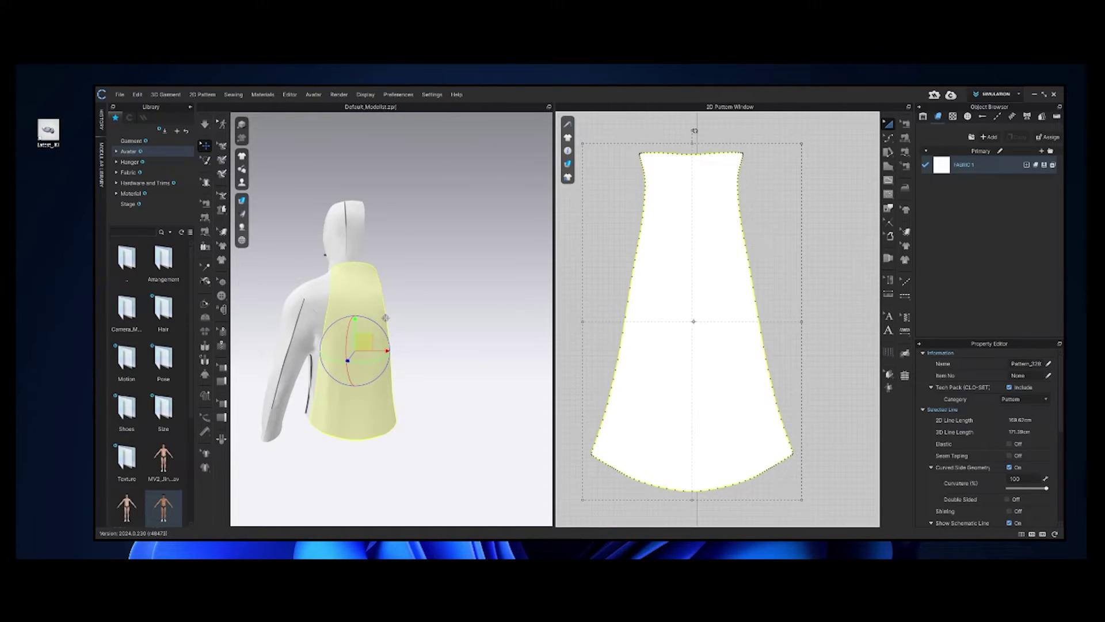
pyautogui.press('g')
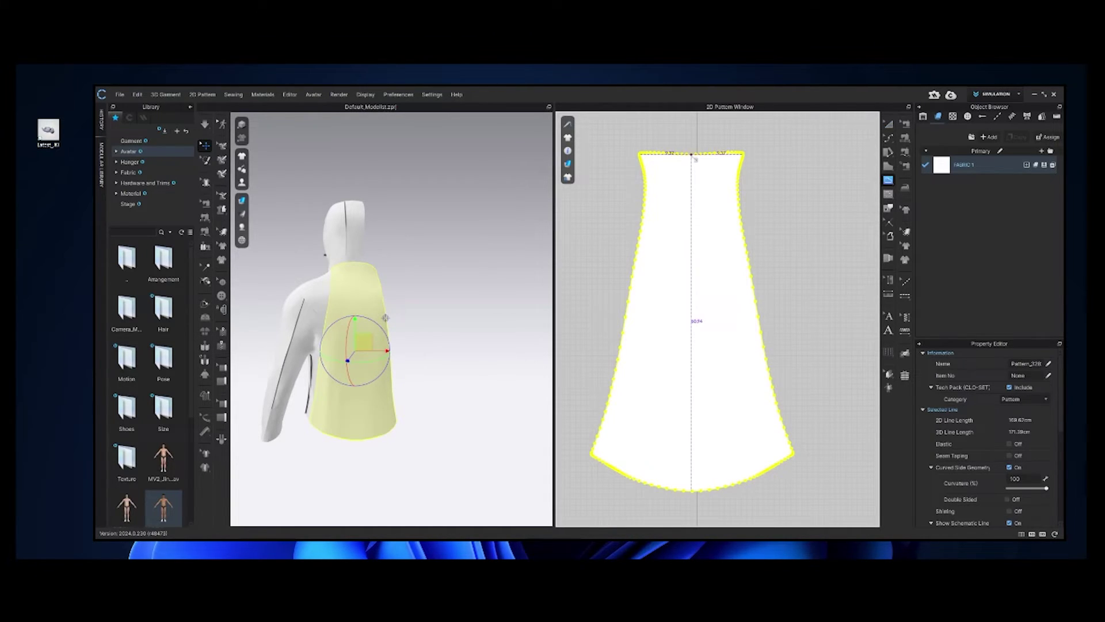
pyautogui.click(692, 155)
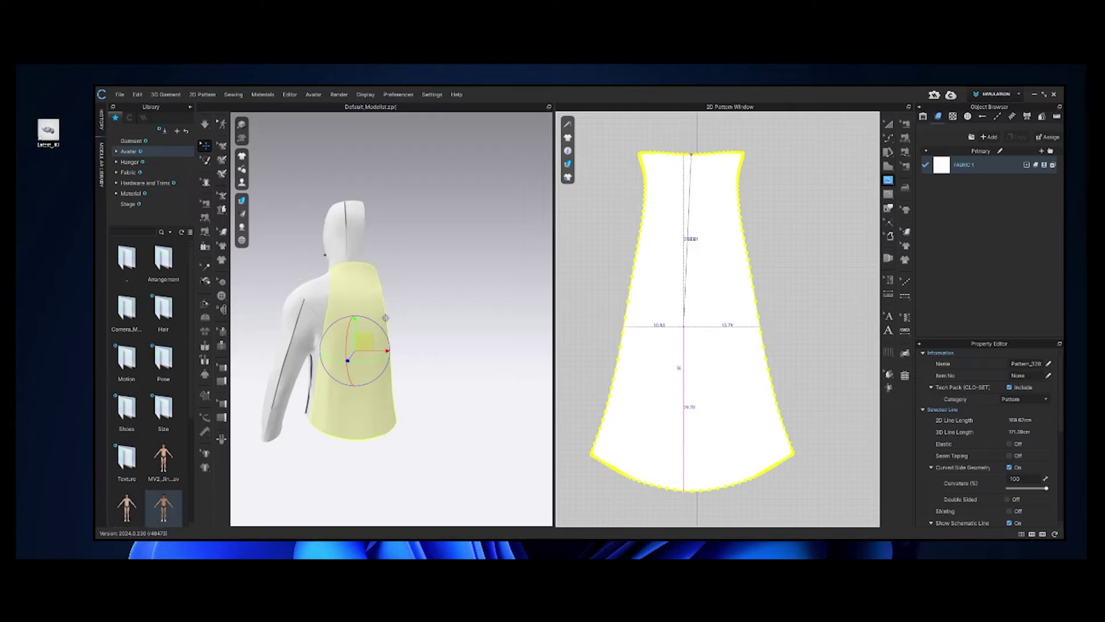
pyautogui.click(693, 493)
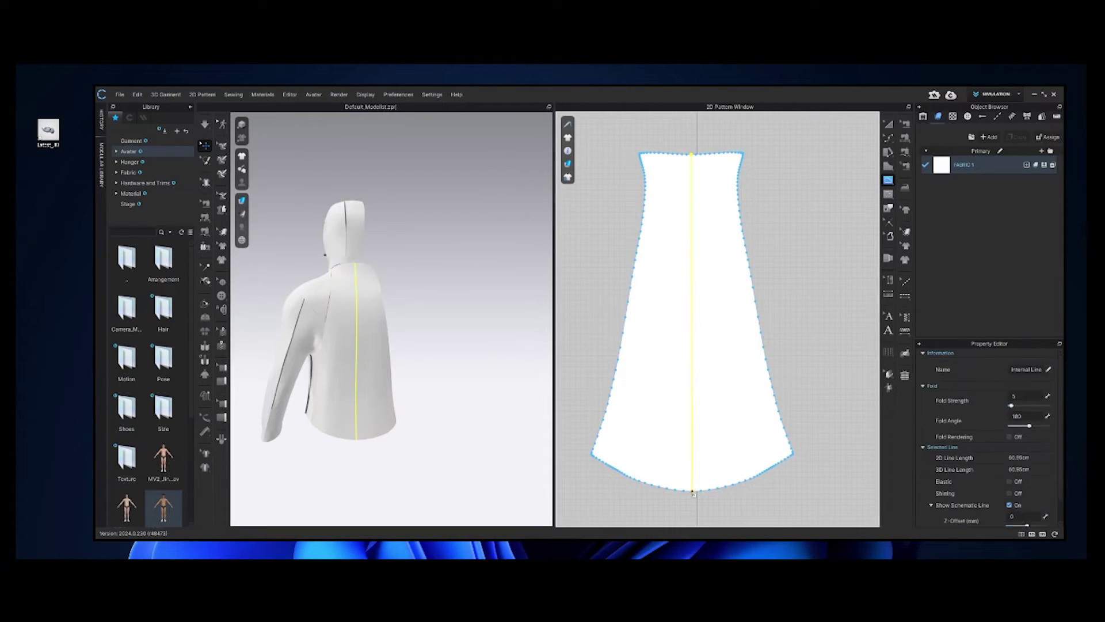
# - Cut the back panel apart along its centre internal line and delete one half
pyautogui.rightClick(693, 381)
pyautogui.click(712, 499)
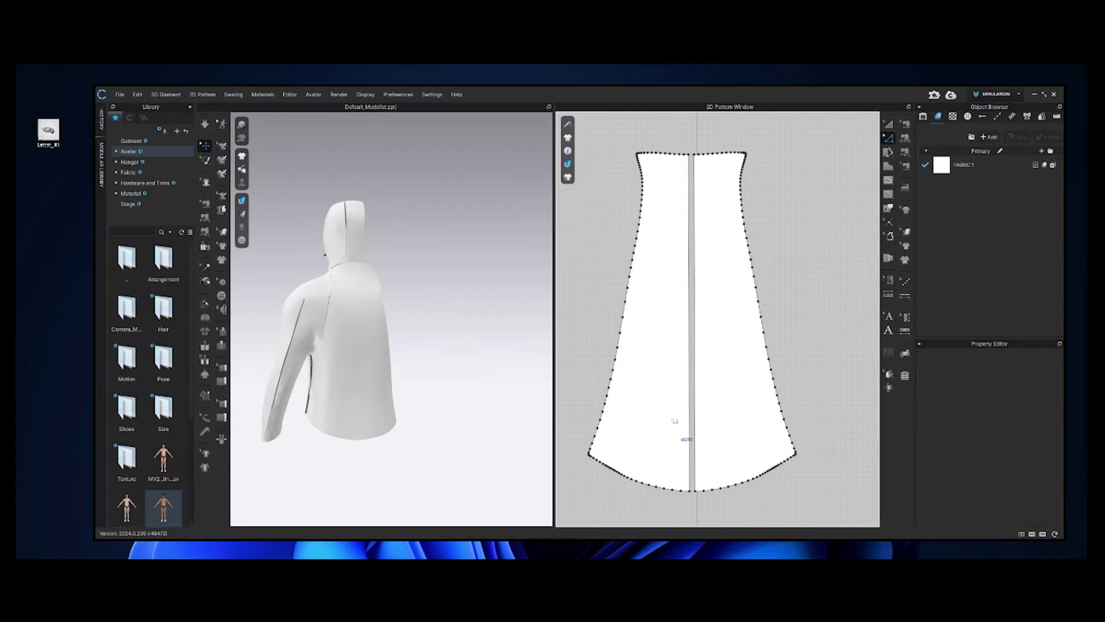
pyautogui.click(656, 382)
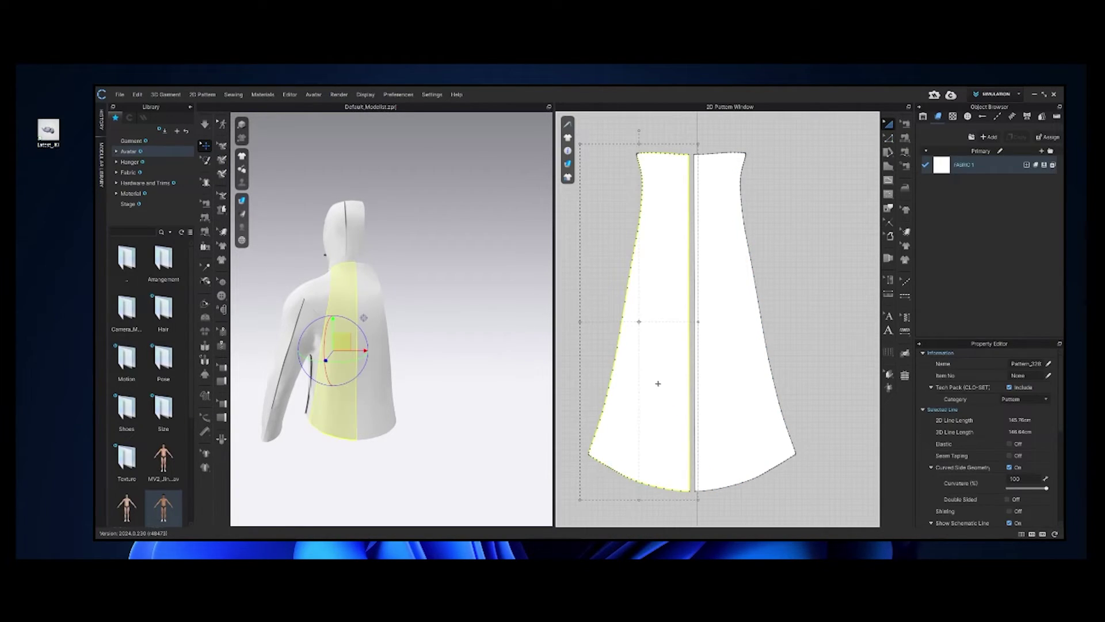
pyautogui.press('Delete')
# - Remove the excess curve points along the front body panel's outer side edge
pyautogui.moveTo(876, 234); pyautogui.dragTo(678, 403)
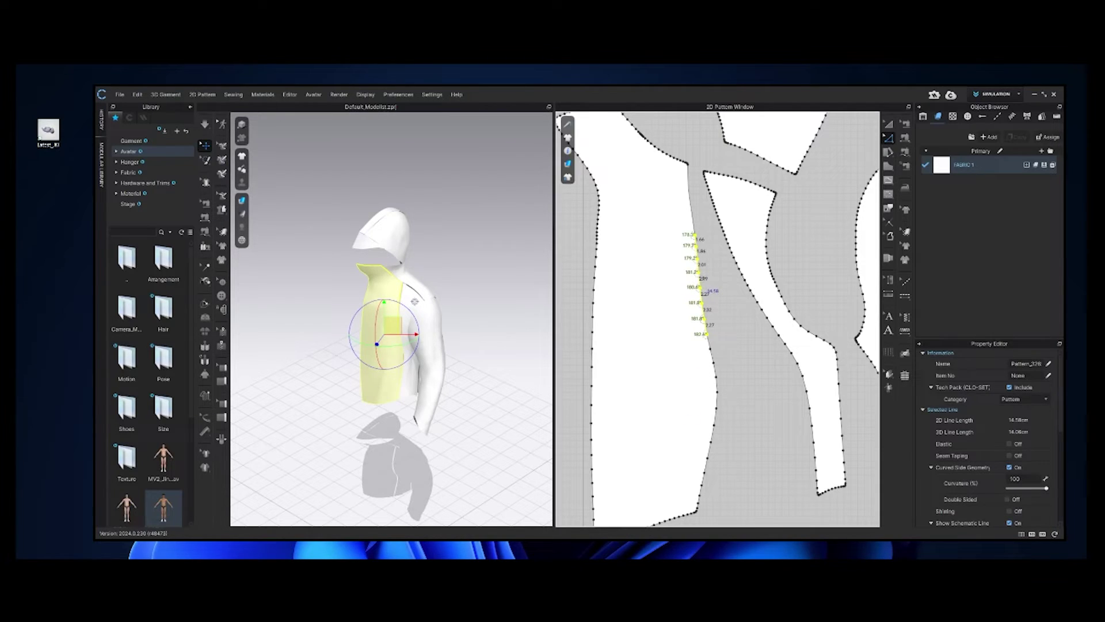
pyautogui.rightClick(700, 279)
pyautogui.click(735, 343)
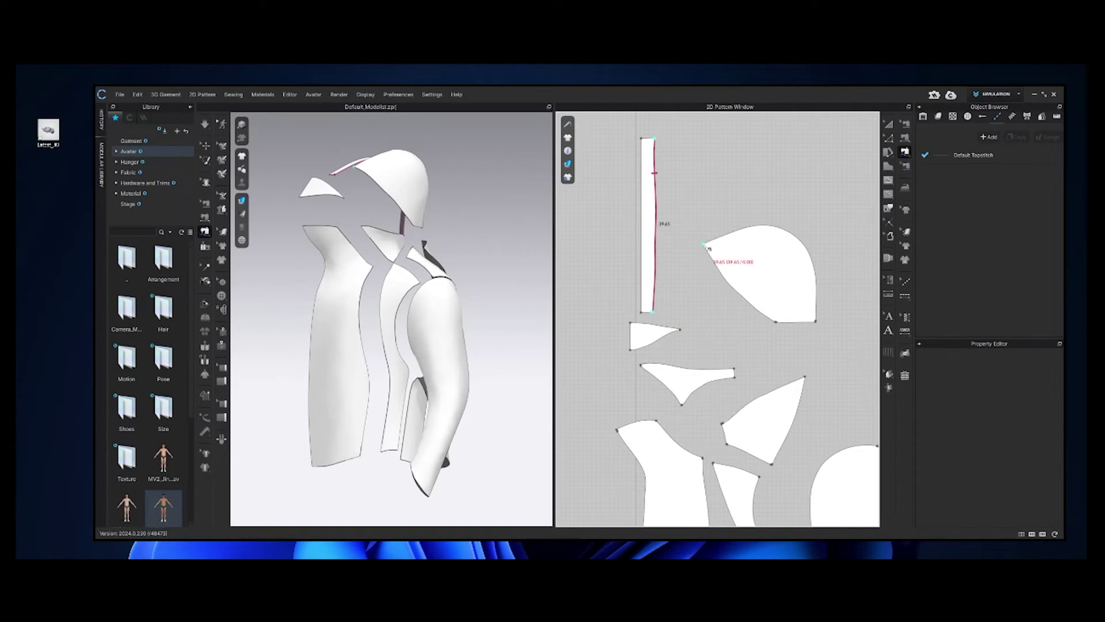
# - Sew the hood's centre strip to the hood side panel, and join the side panel and sleeve edges to the underarm piece with M:N Free Sewing
pyautogui.click(816, 321)
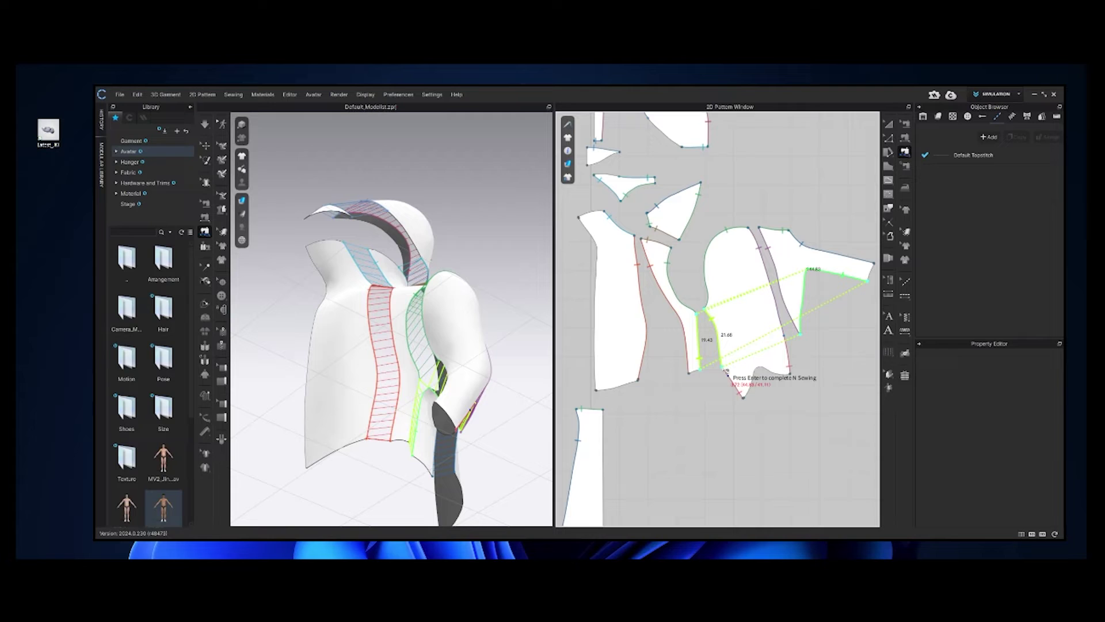
pyautogui.press('Return')
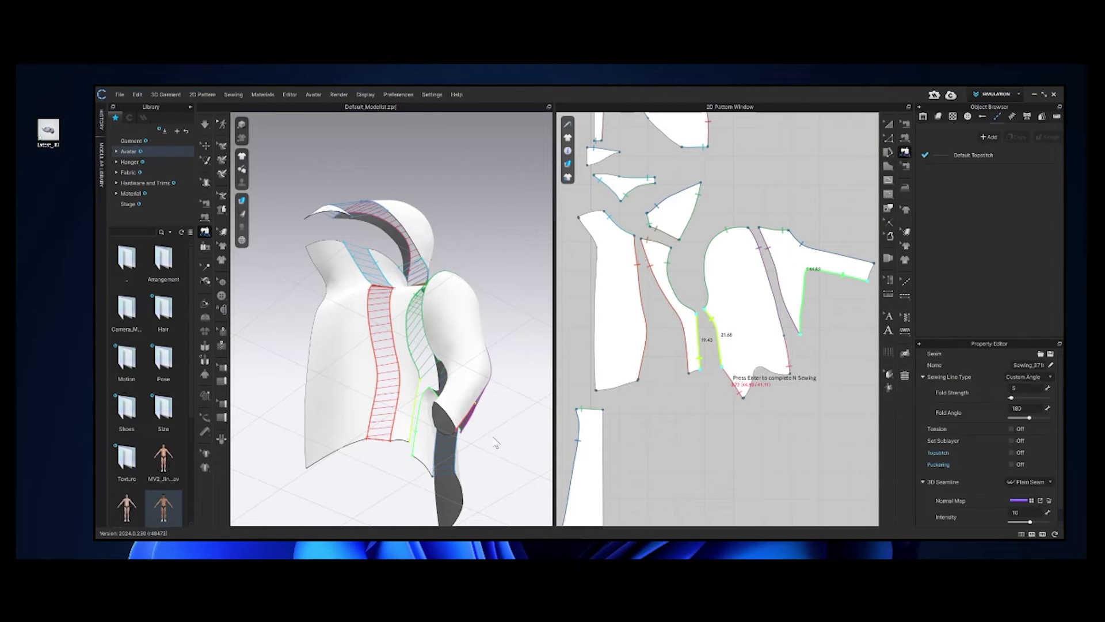
pyautogui.moveTo(482, 456); pyautogui.dragTo(453, 496, button='right')
pyautogui.scroll(-5, 702, 319)
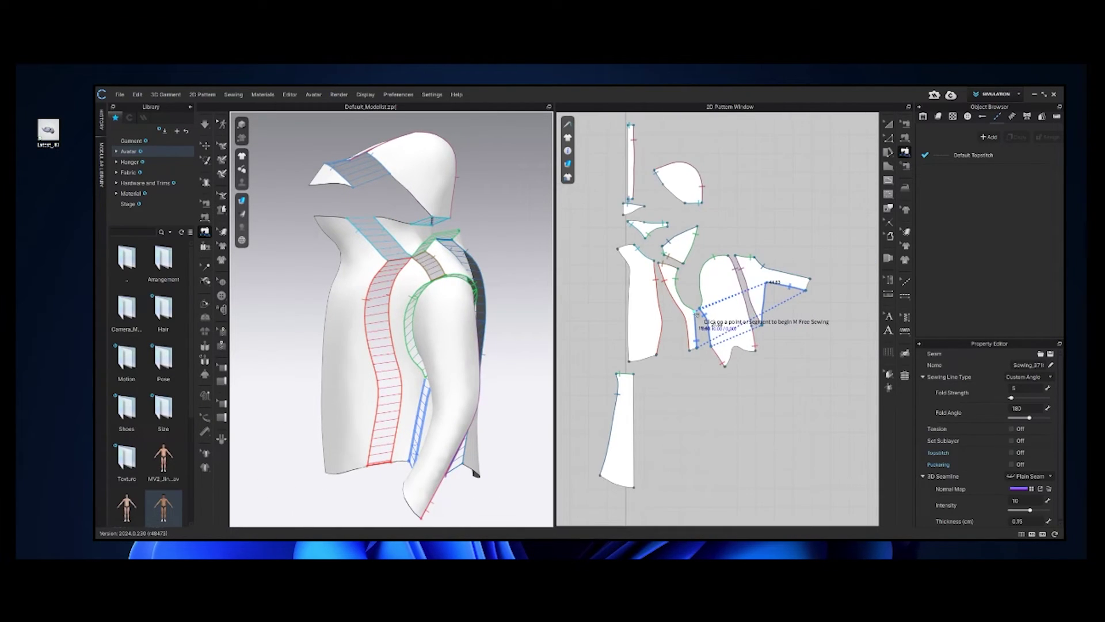
pyautogui.scroll(3, 708, 315)
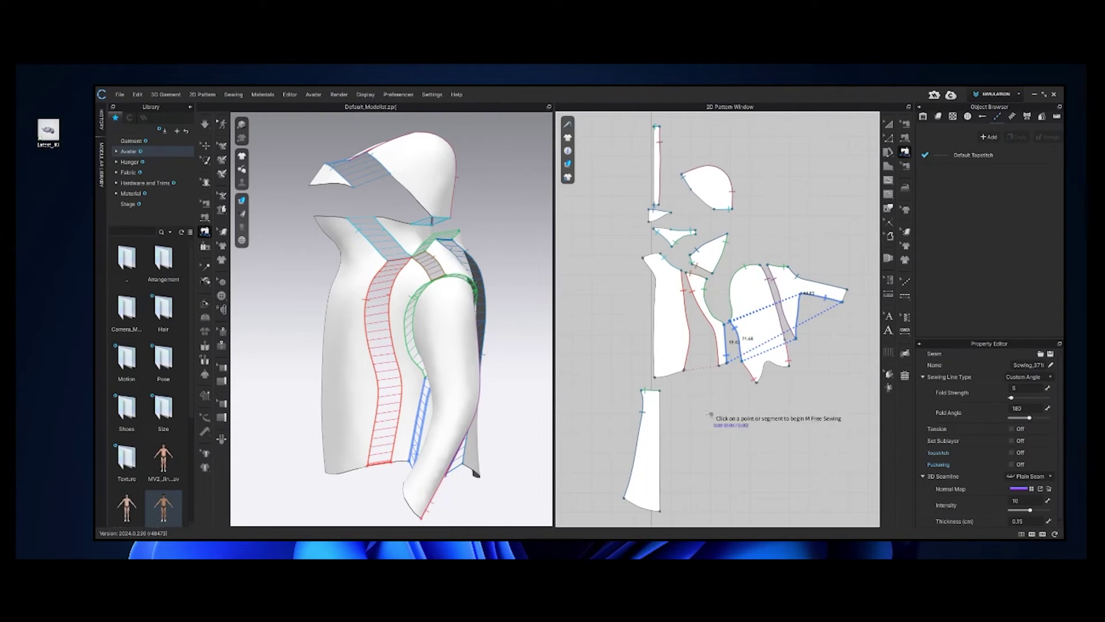
# - Unfold the half back panel across its straight centre edge with Unfold Symmetric Editing (with Sewing)
pyautogui.press('a')
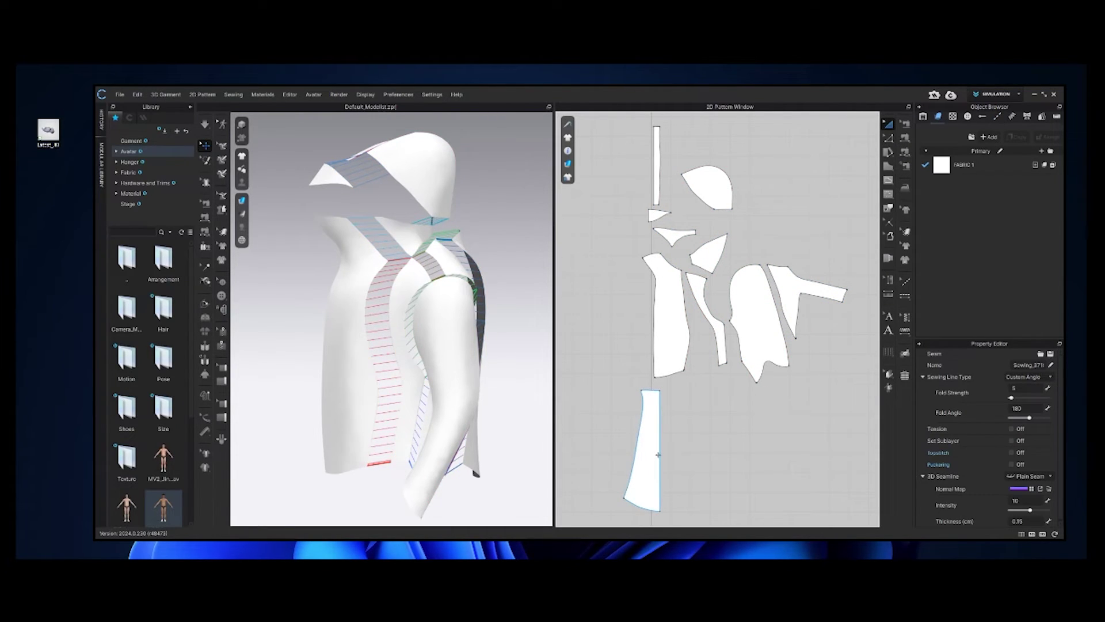
pyautogui.click(661, 454)
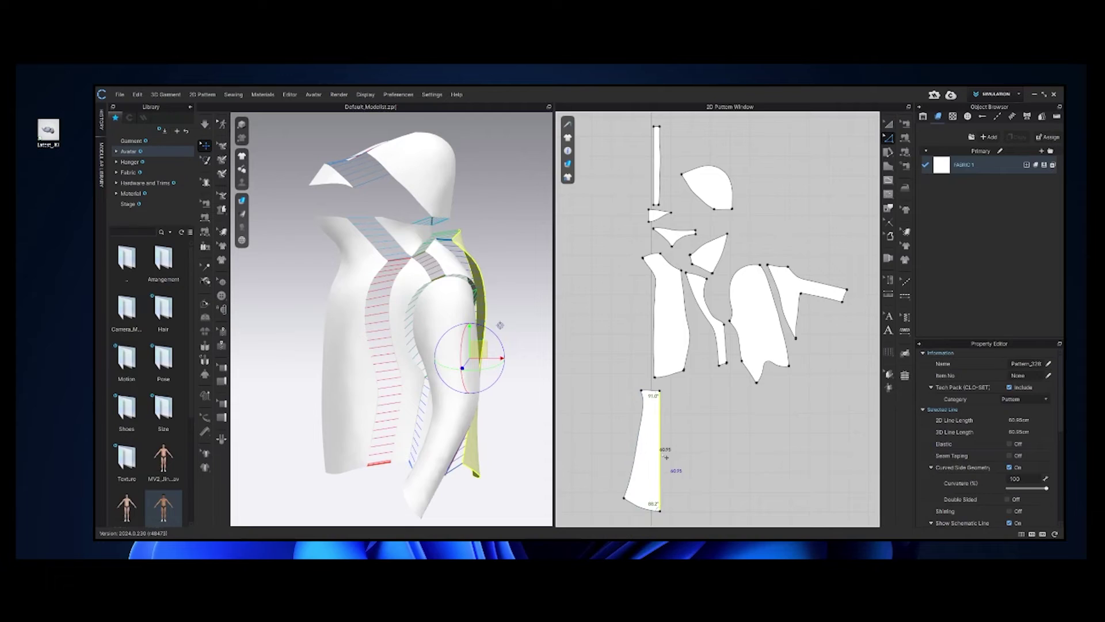
pyautogui.rightClick(661, 454)
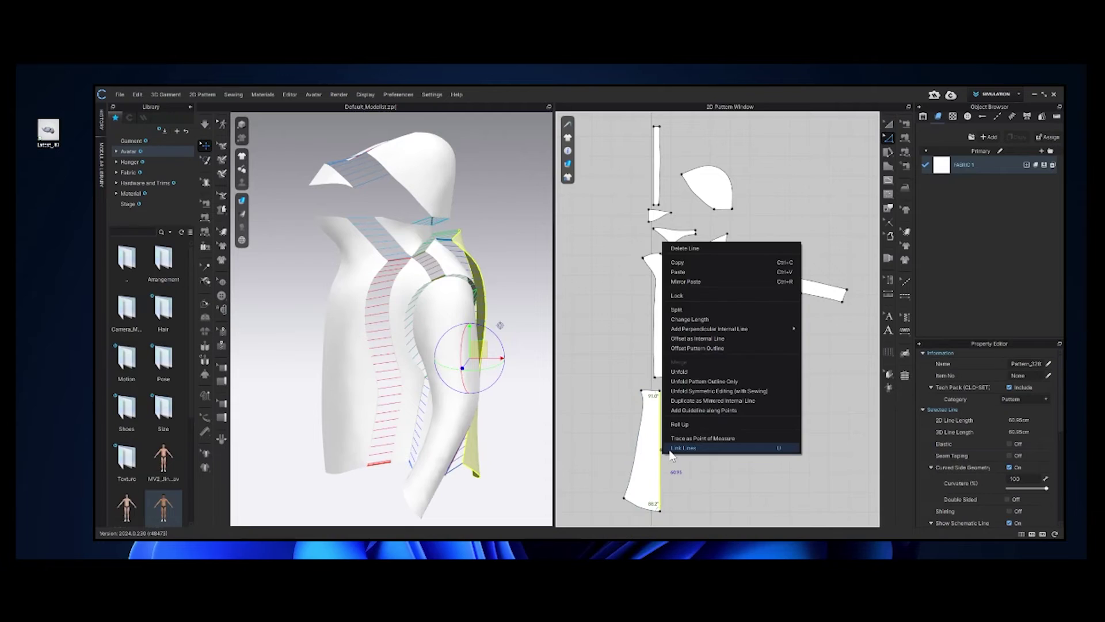
pyautogui.click(698, 389)
pyautogui.scroll(5, 713, 323)
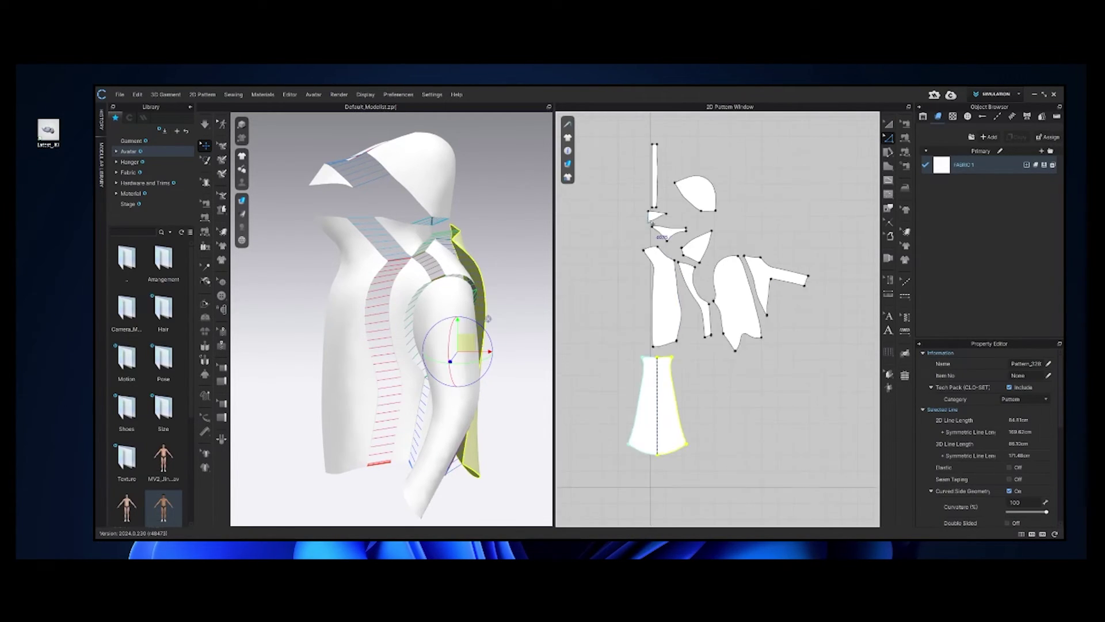
# - Unfold the hood brim piece and the narrow neck piece symmetrically across their centre edges
pyautogui.click(645, 201)
pyautogui.rightClick(645, 202)
pyautogui.click(686, 371)
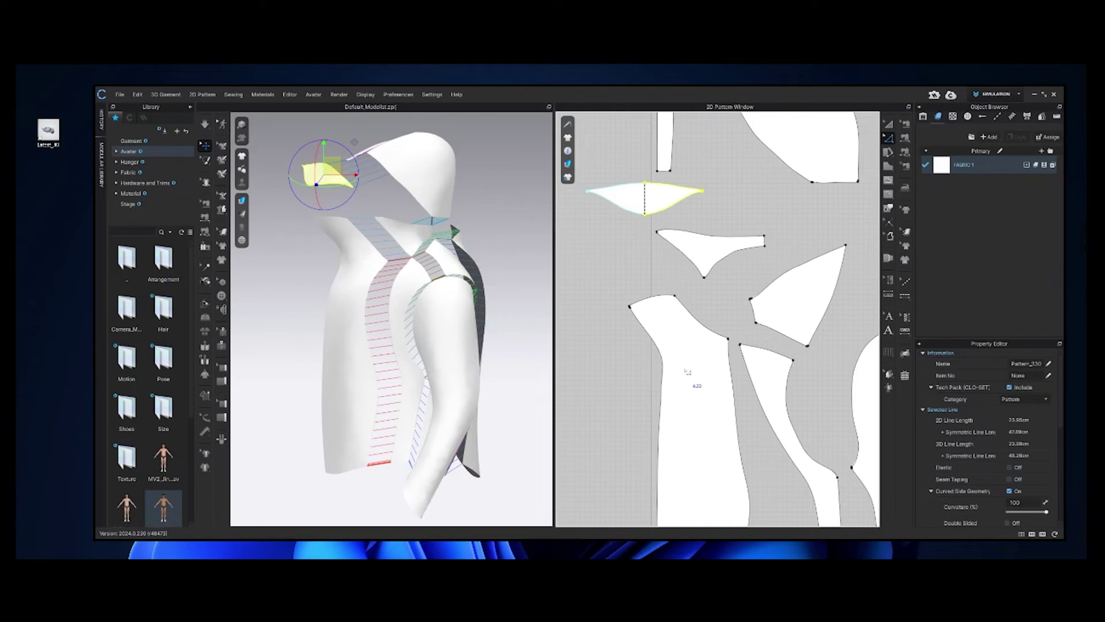
pyautogui.rightClick(767, 245)
pyautogui.click(806, 413)
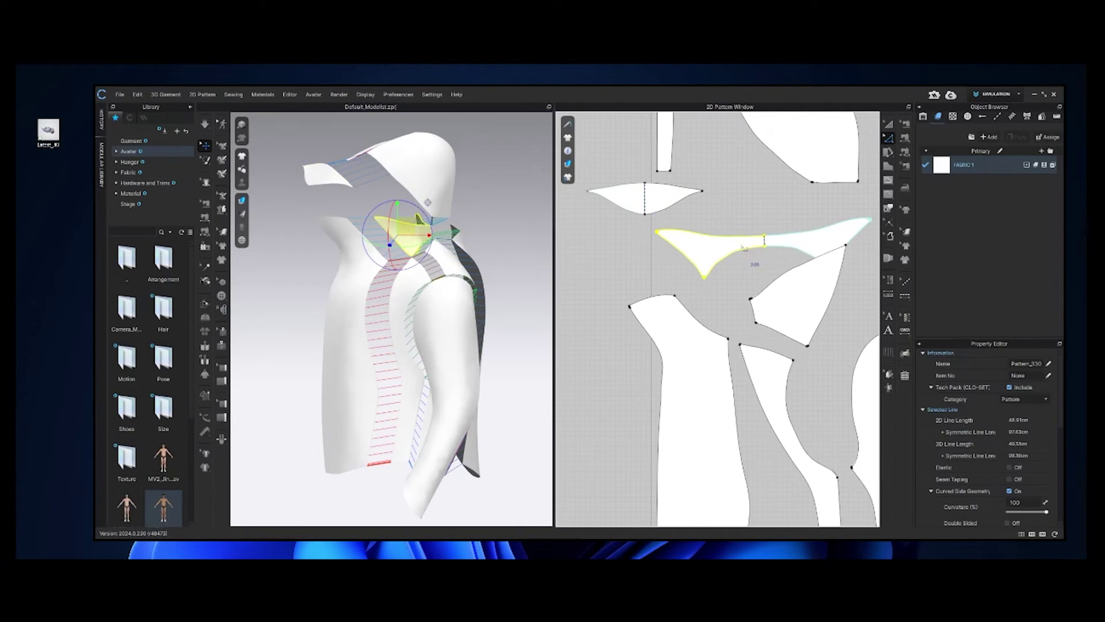
# - Unfold the hood's centre strip symmetrically, and move the unfolded neck piece beneath the brim so both share a centre line
pyautogui.moveTo(735, 219); pyautogui.dragTo(734, 371, button='middle')
pyautogui.scroll(-2, 734, 371)
pyautogui.click(671, 277)
pyautogui.rightClick(672, 276)
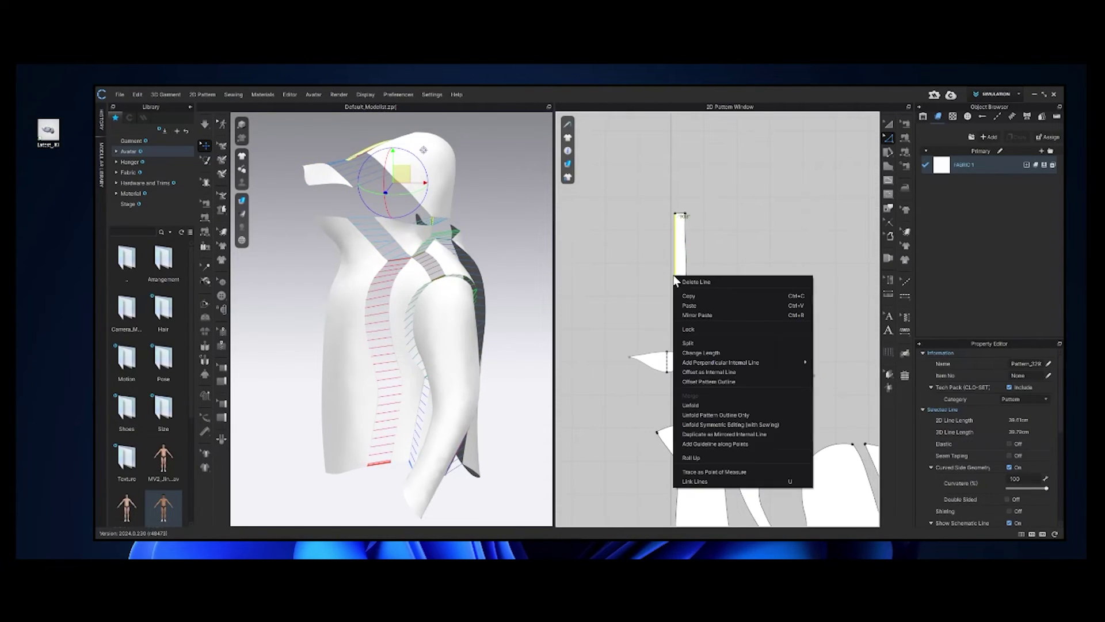
pyautogui.click(726, 426)
pyautogui.moveTo(672, 263); pyautogui.dragTo(672, 241)
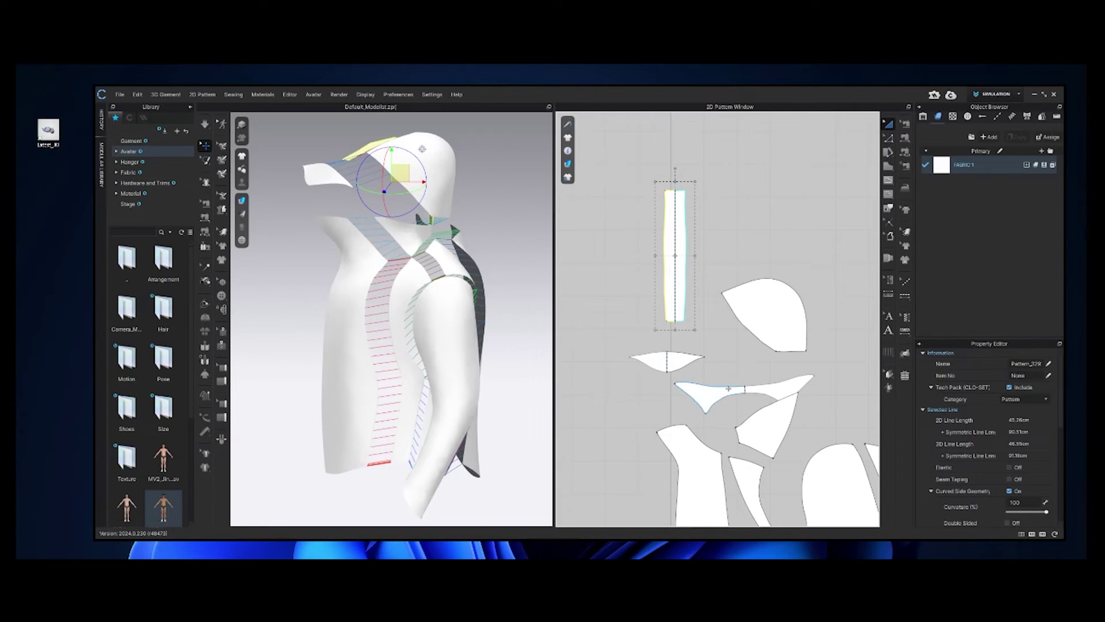
pyautogui.moveTo(737, 391); pyautogui.dragTo(660, 398)
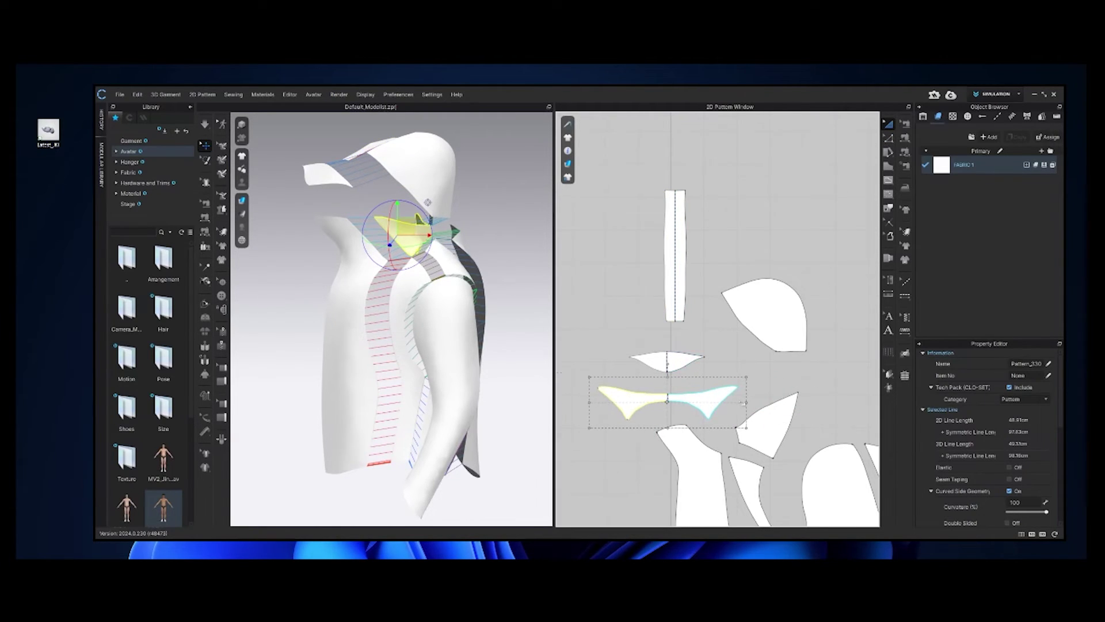
pyautogui.scroll(-1, 743, 404)
# - Clone the hood side panel as Symmetric Pattern (with Sewing) for the opposite side of the centre strip
pyautogui.click(775, 326)
pyautogui.hotkey('ctrl', 'a')
pyautogui.moveTo(776, 326); pyautogui.dragTo(756, 318)
pyautogui.click(754, 270)
pyautogui.click(739, 320)
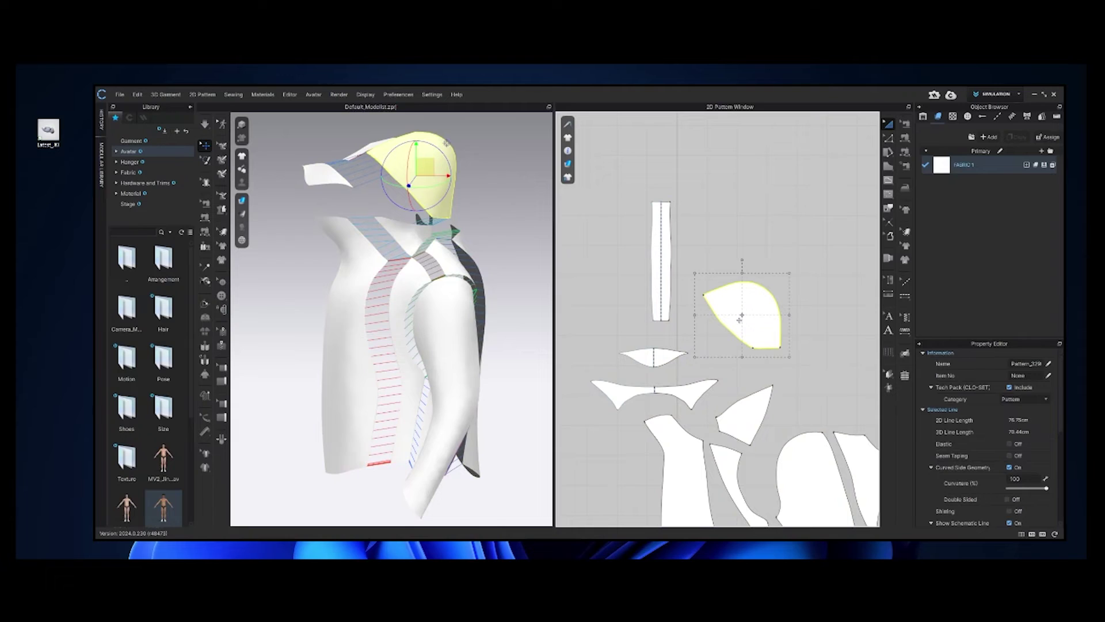
pyautogui.rightClick(764, 294)
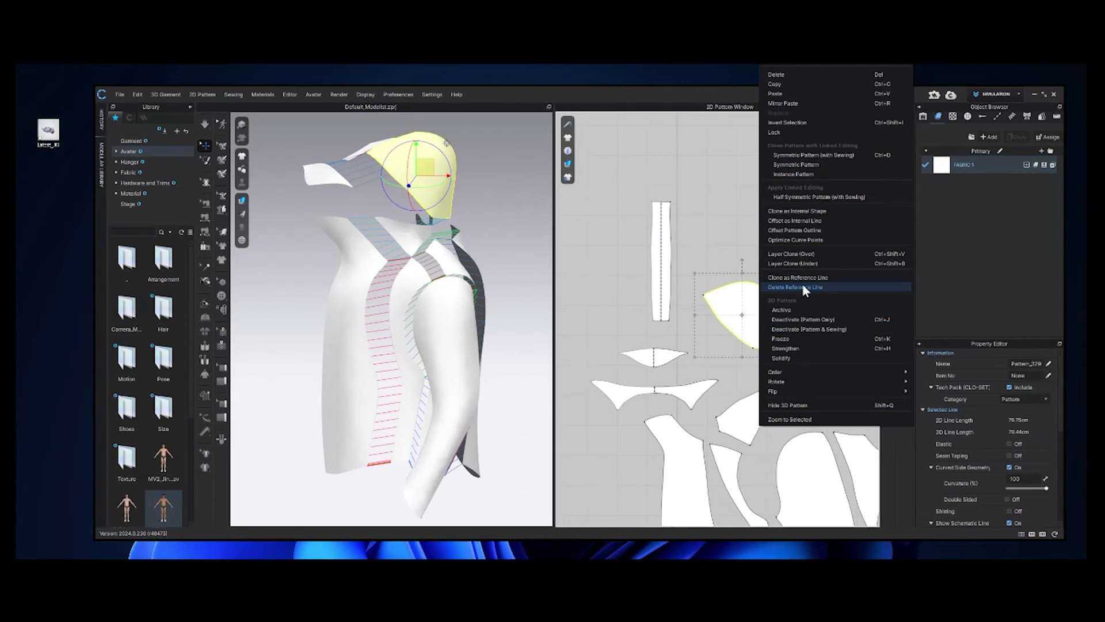
pyautogui.click(788, 154)
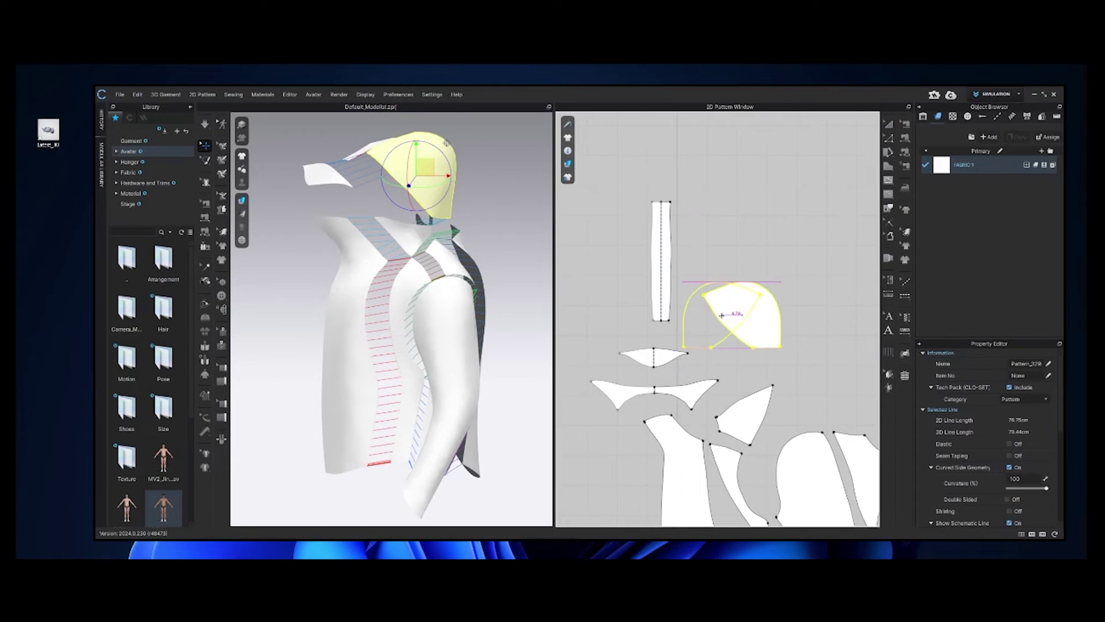
# - Clone the front body panel and the shoulder piece as Symmetric Pattern (with Sewing), placing the mirrored copies opposite the originals
pyautogui.click(708, 362)
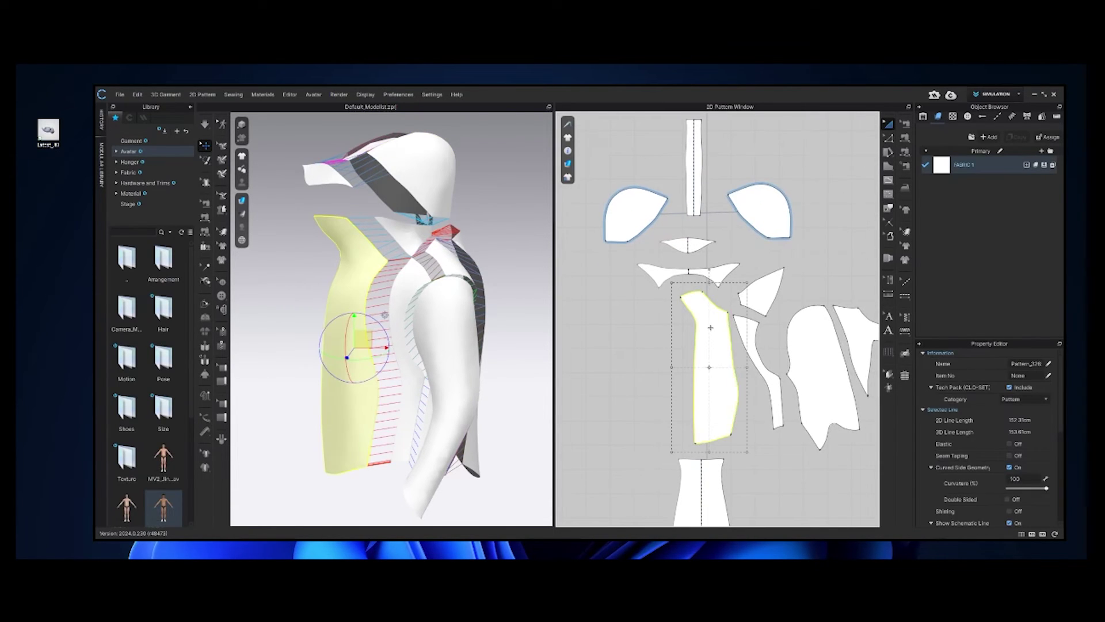
pyautogui.rightClick(708, 363)
pyautogui.click(793, 154)
pyautogui.click(763, 305)
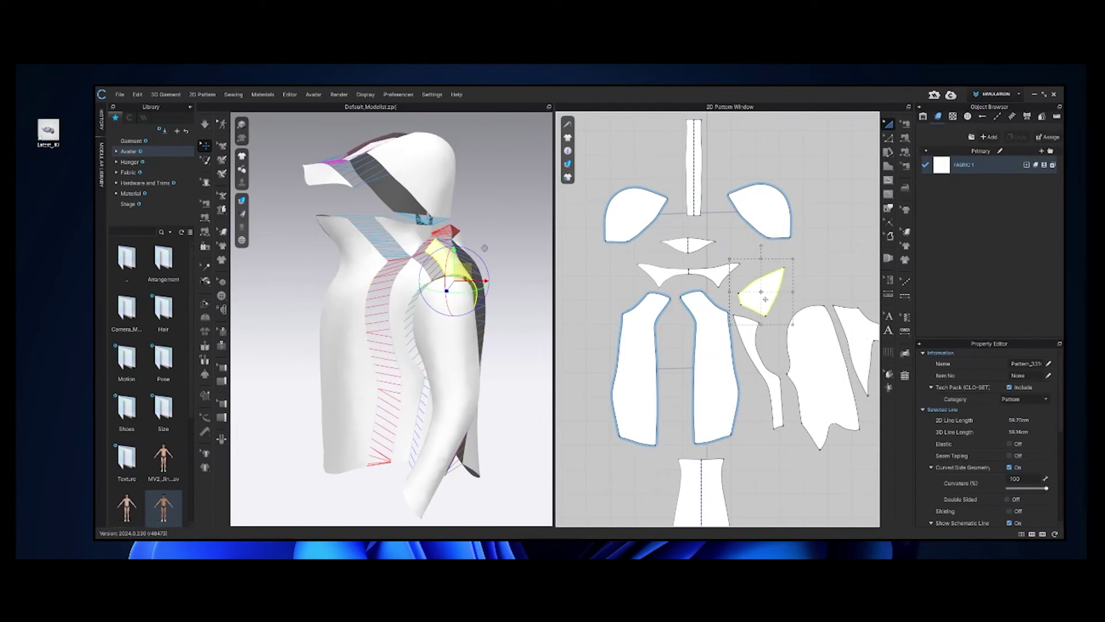
pyautogui.rightClick(763, 305)
pyautogui.click(803, 154)
pyautogui.click(603, 287)
# - Create a symmetric clone of the narrow front side panel and place it beside the mirrored front body panel
pyautogui.click(754, 343)
pyautogui.rightClick(754, 342)
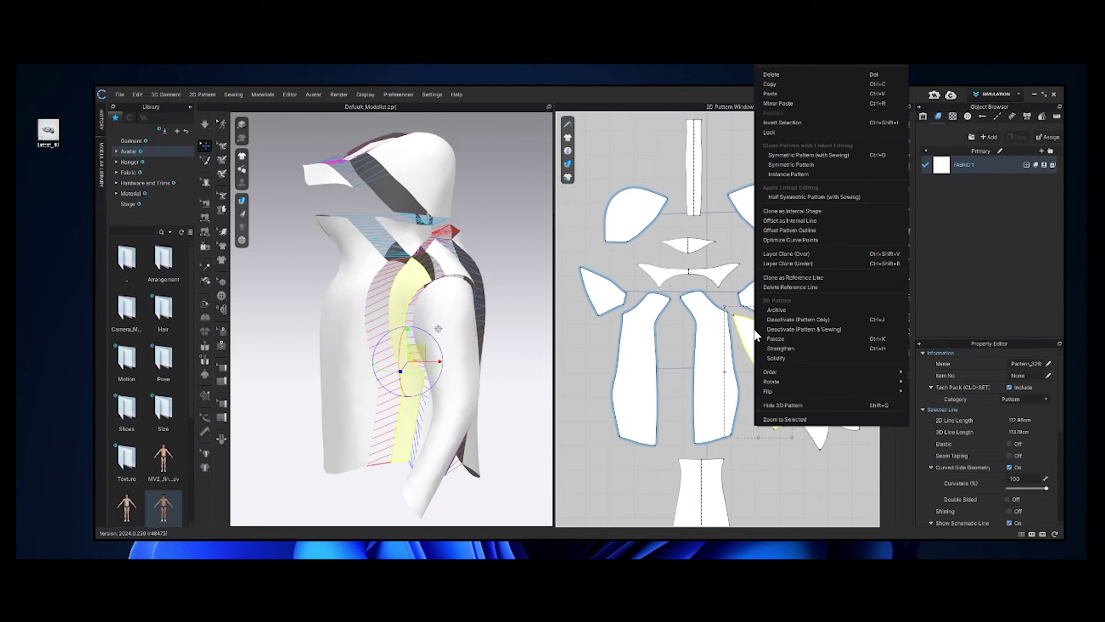
pyautogui.click(800, 166)
pyautogui.click(588, 379)
pyautogui.scroll(2, 656, 417)
pyautogui.scroll(-4, 685, 372)
pyautogui.moveTo(685, 372); pyautogui.dragTo(701, 349, button='middle')
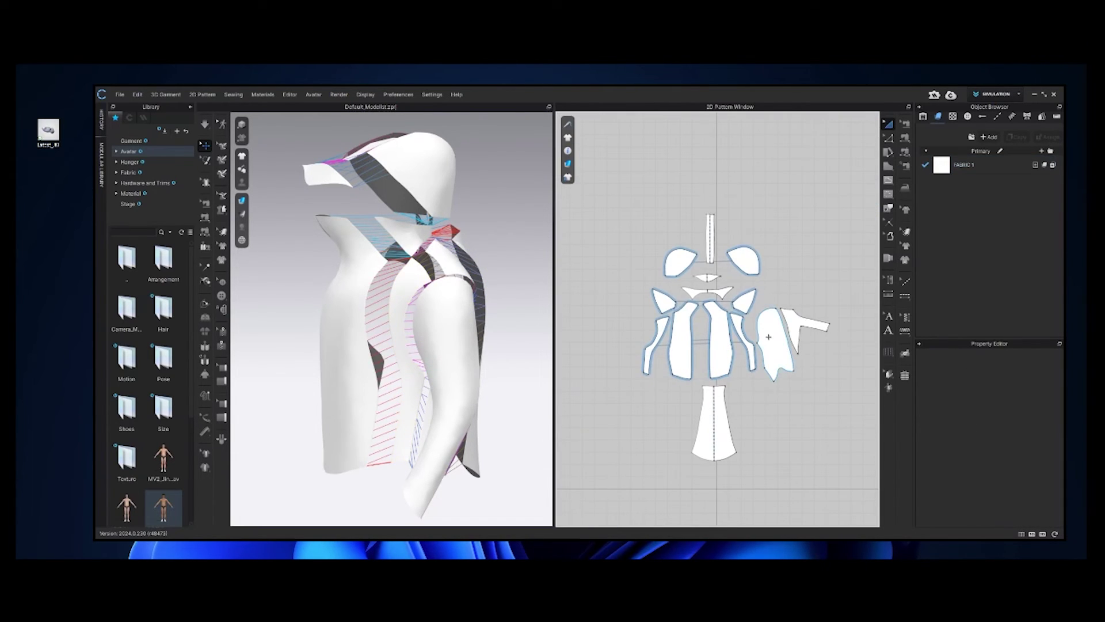
# - Clone the sleeve and the underarm piece as Symmetric Pattern (with Sewing), placing the copies at the outer edge of the mirrored half
pyautogui.rightClick(769, 340)
pyautogui.click(826, 156)
pyautogui.click(623, 352)
pyautogui.click(797, 325)
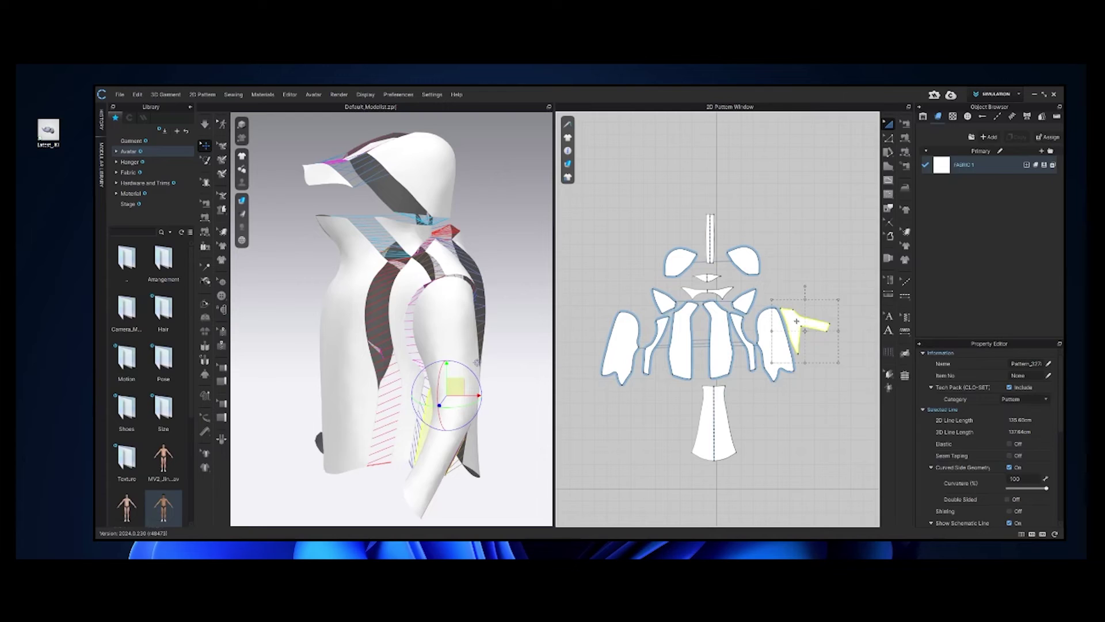
pyautogui.rightClick(797, 325)
pyautogui.click(876, 156)
pyautogui.click(590, 335)
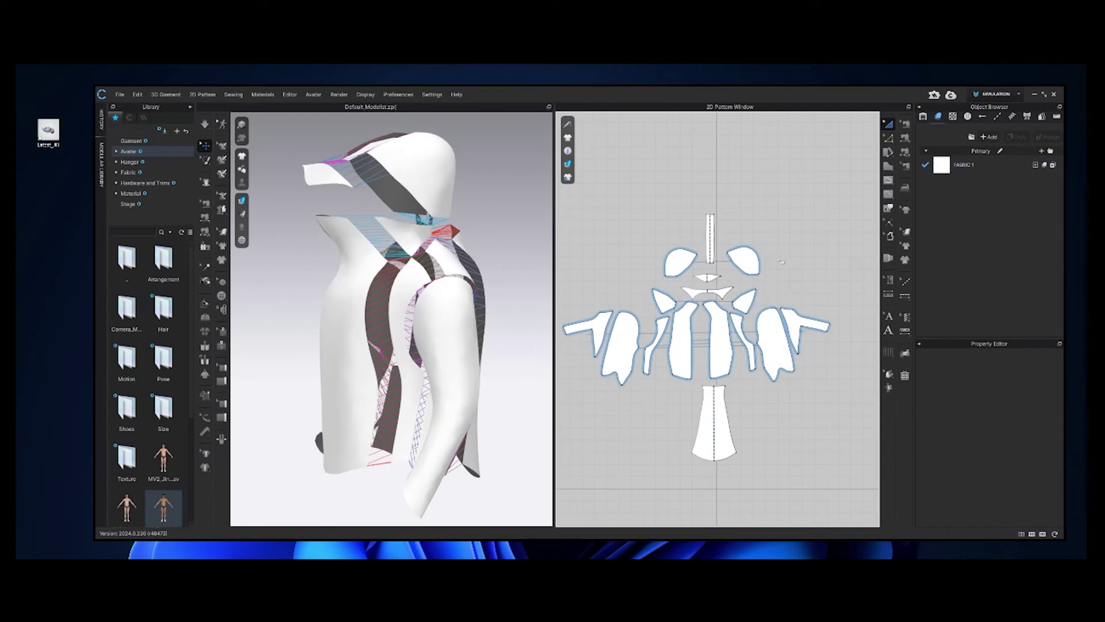
# - Shift the back panel pattern slightly to the left beneath the front pieces
pyautogui.moveTo(673, 305); pyautogui.dragTo(692, 271, button='middle')
pyautogui.moveTo(732, 392); pyautogui.dragTo(717, 392)
pyautogui.click(762, 369)
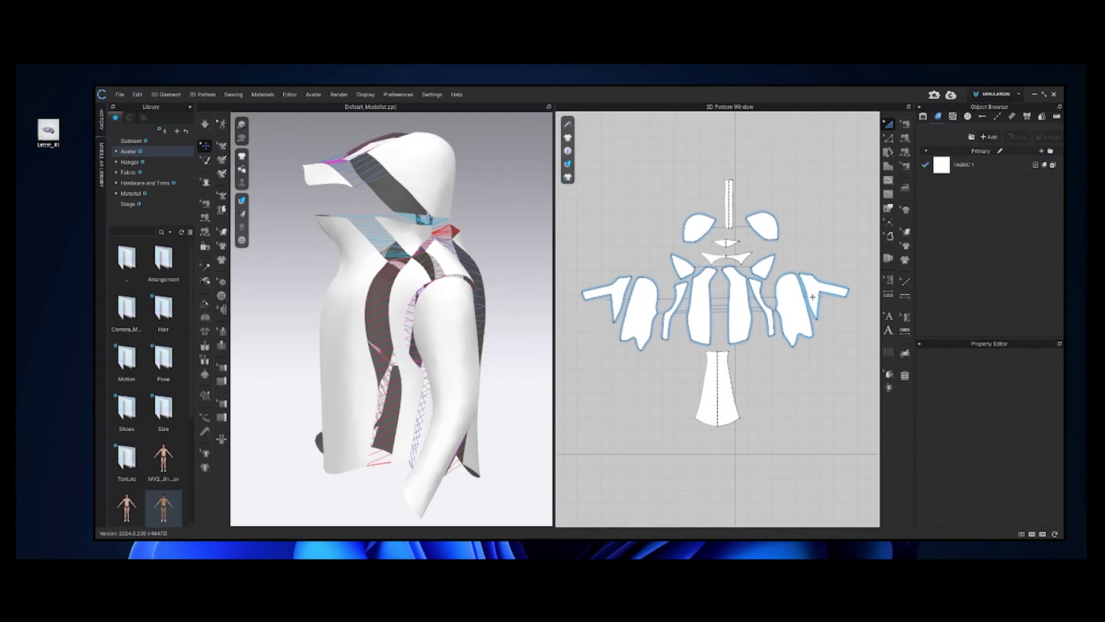
# - Load the MV2_Jinho avatar into the scene with the jacket and display it as a mesh
pyautogui.moveTo(283, 305); pyautogui.dragTo(370, 301, button='right')
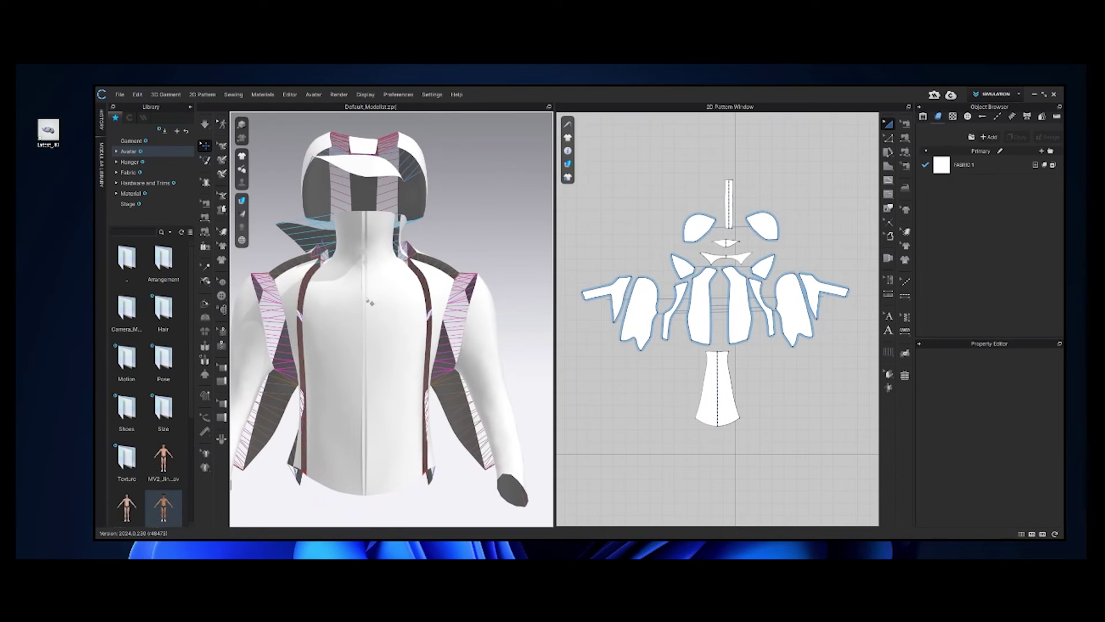
pyautogui.click(353, 288)
pyautogui.moveTo(362, 279); pyautogui.dragTo(352, 280)
pyautogui.moveTo(352, 280); pyautogui.dragTo(386, 350, button='right')
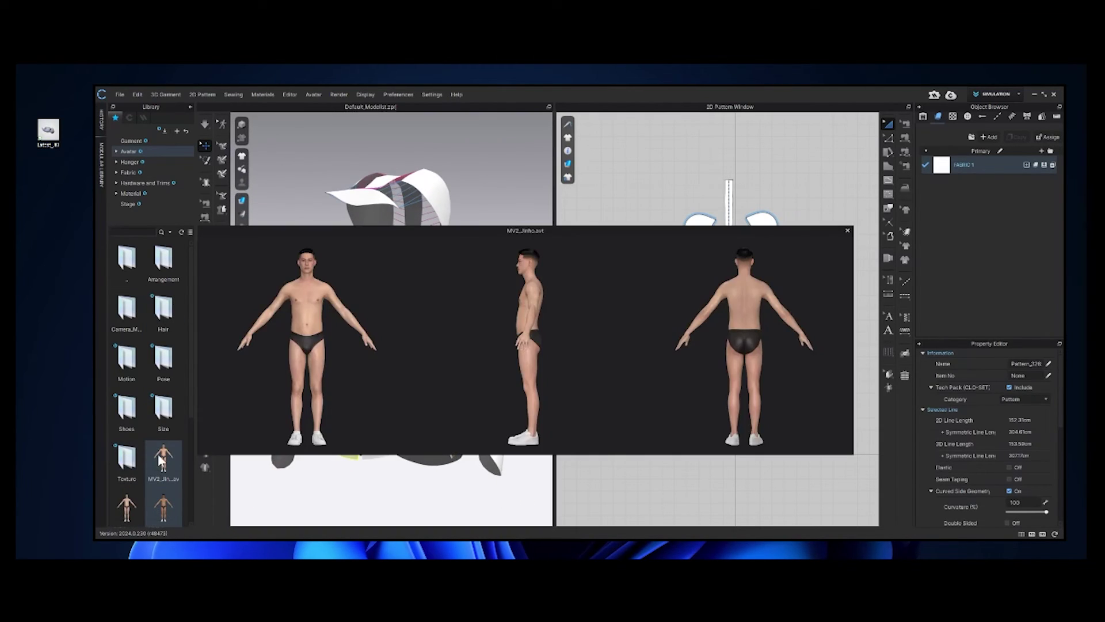
pyautogui.doubleClick(159, 455)
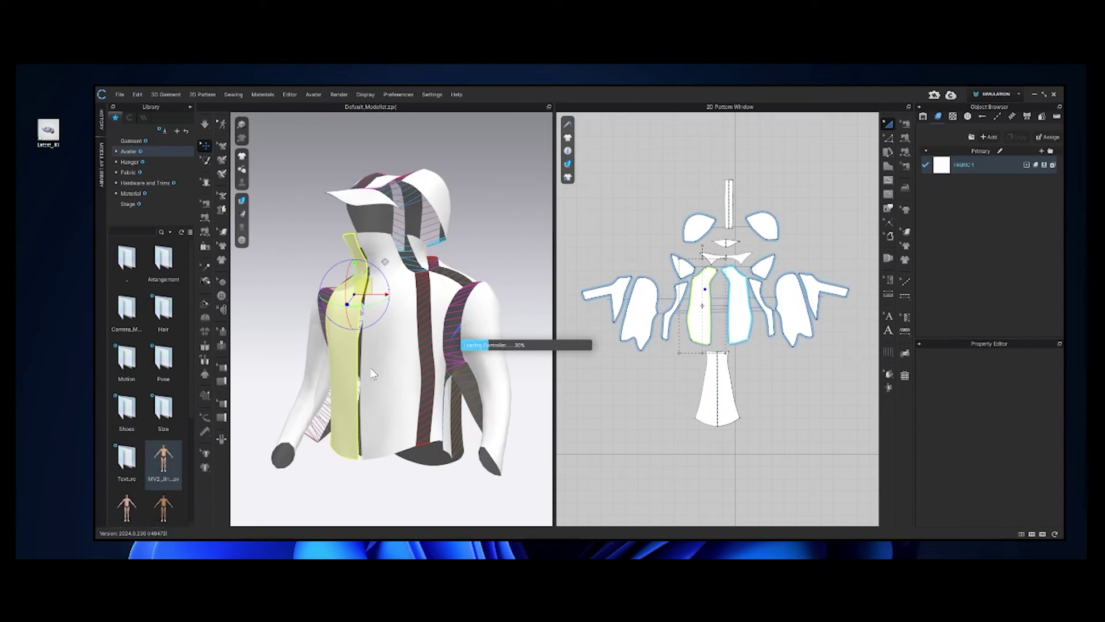
pyautogui.click(242, 227)
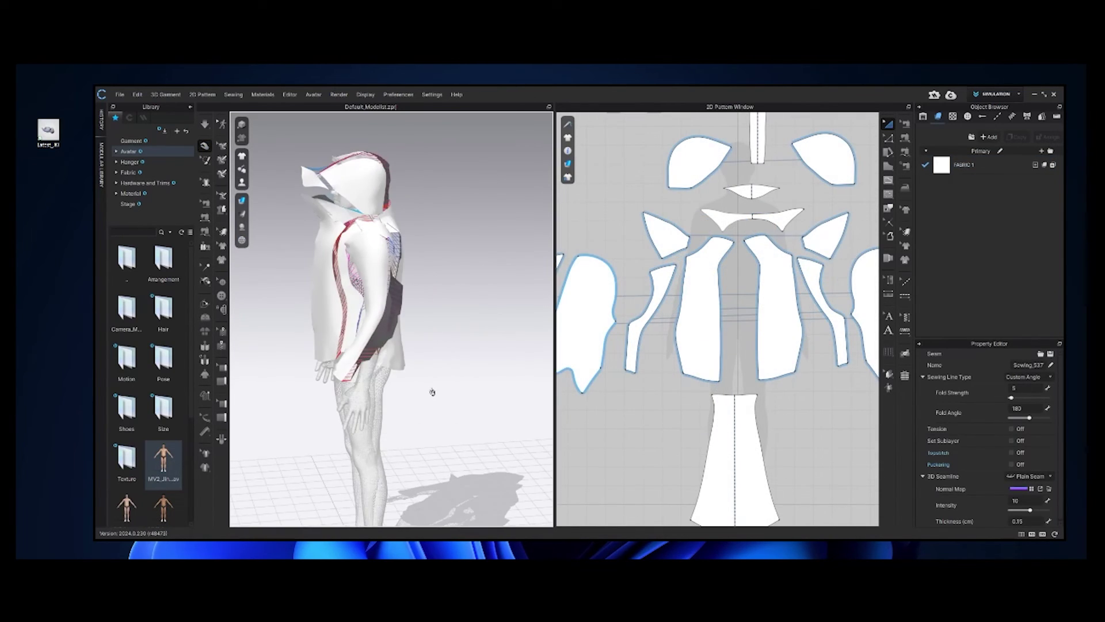
# - Select all pattern pieces and move them together over the avatar's silhouette in the 2D pattern window
pyautogui.scroll(-2, 643, 305)
pyautogui.hotkey('ctrl', 'a')
pyautogui.moveTo(576, 435); pyautogui.dragTo(593, 421)
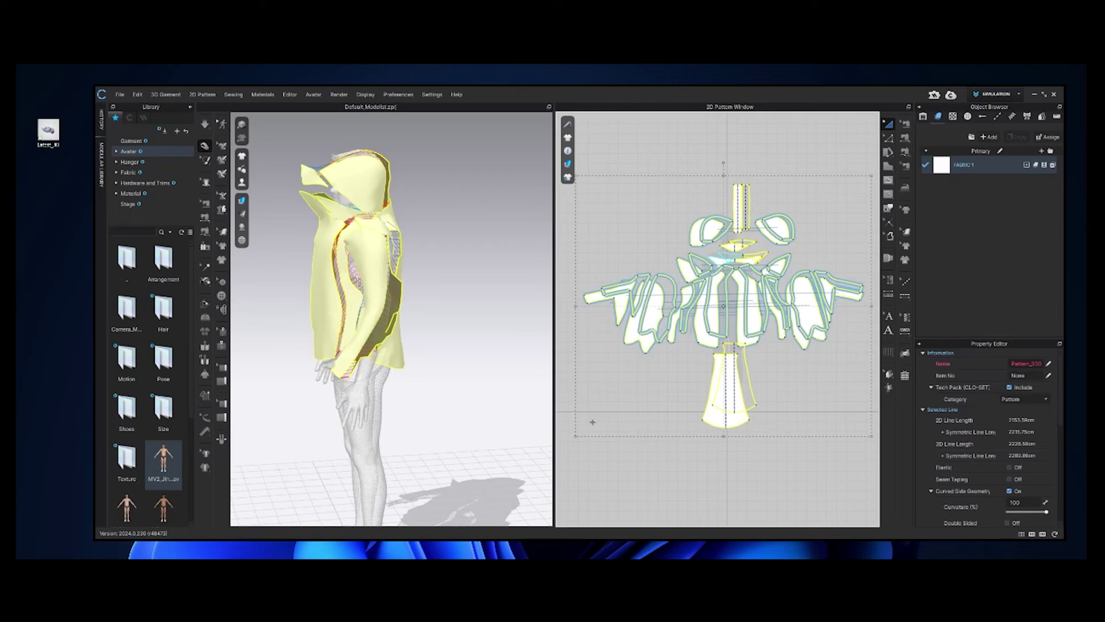
pyautogui.moveTo(454, 385); pyautogui.dragTo(417, 377, button='right')
pyautogui.click(395, 276)
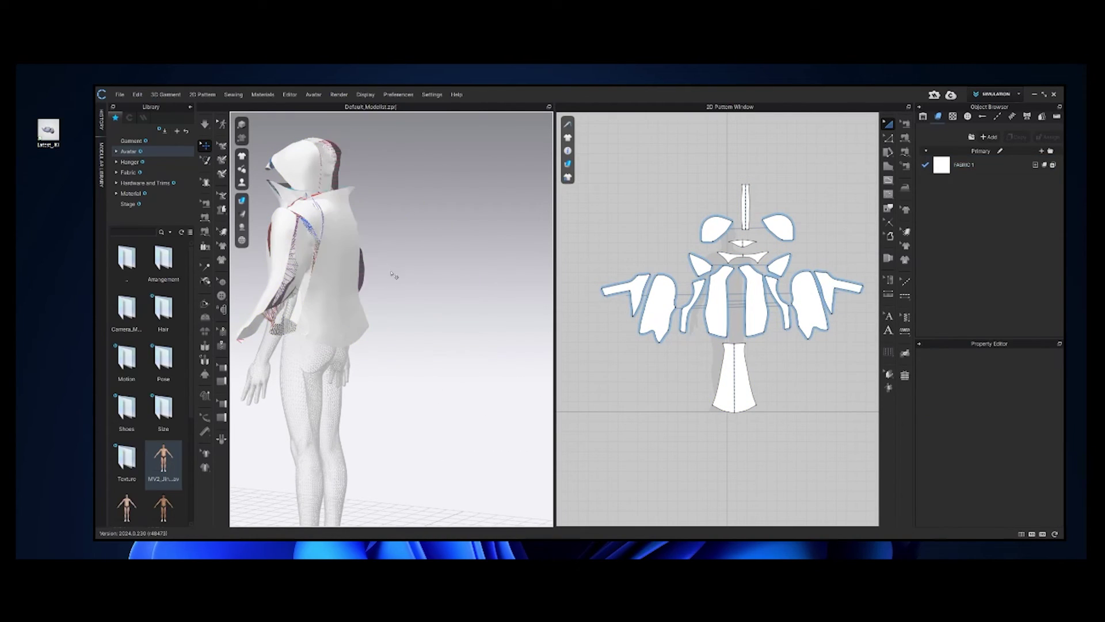
# - Reposition the underarm sleeve piece on the avatar's left arm in 3D, lowering it slightly along the forearm
pyautogui.click(319, 259)
pyautogui.moveTo(362, 305); pyautogui.dragTo(507, 344, button='right')
pyautogui.scroll(-3, 508, 344)
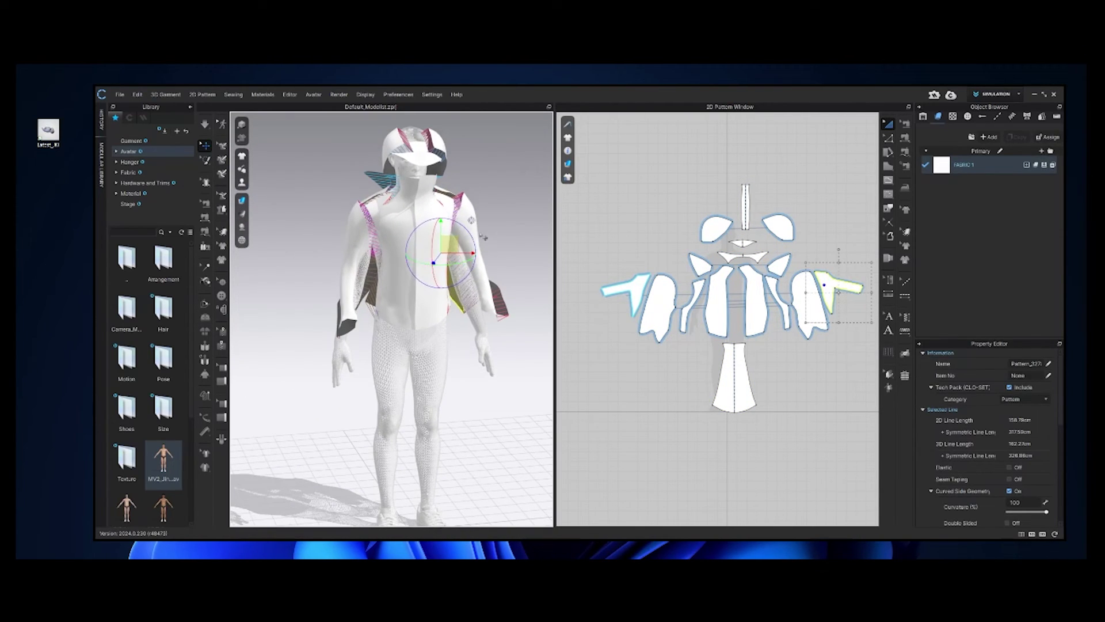
pyautogui.click(488, 307)
pyautogui.moveTo(484, 304); pyautogui.dragTo(480, 321)
# - Move the underarm sleeve piece on the avatar's right arm slightly toward the back in 3D
pyautogui.click(354, 228)
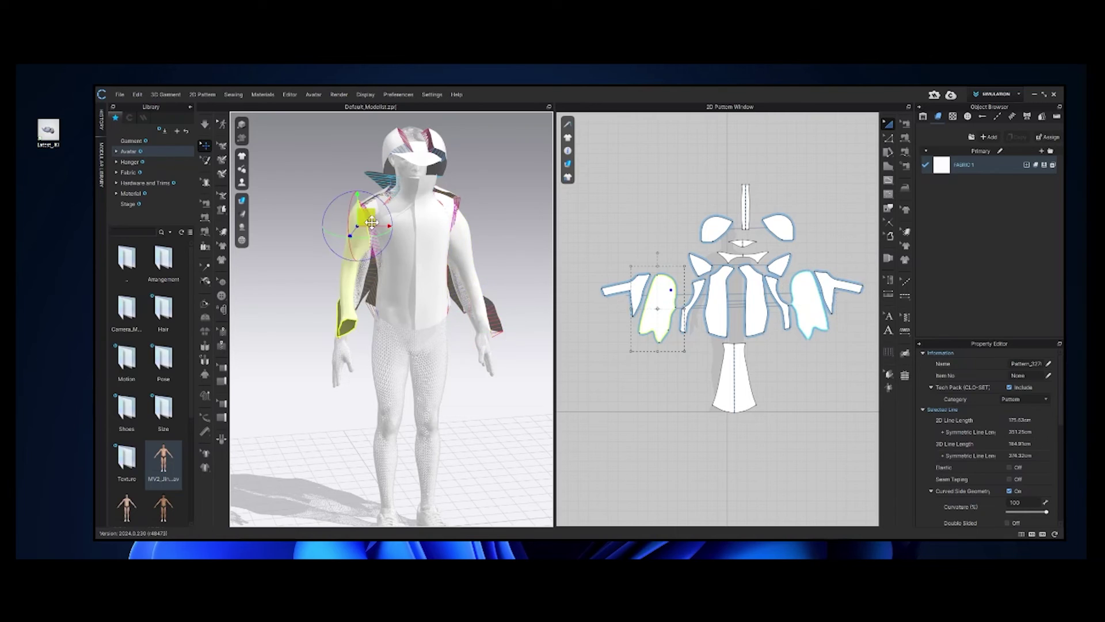
pyautogui.moveTo(368, 271); pyautogui.dragTo(305, 276, button='right')
pyautogui.click(352, 270)
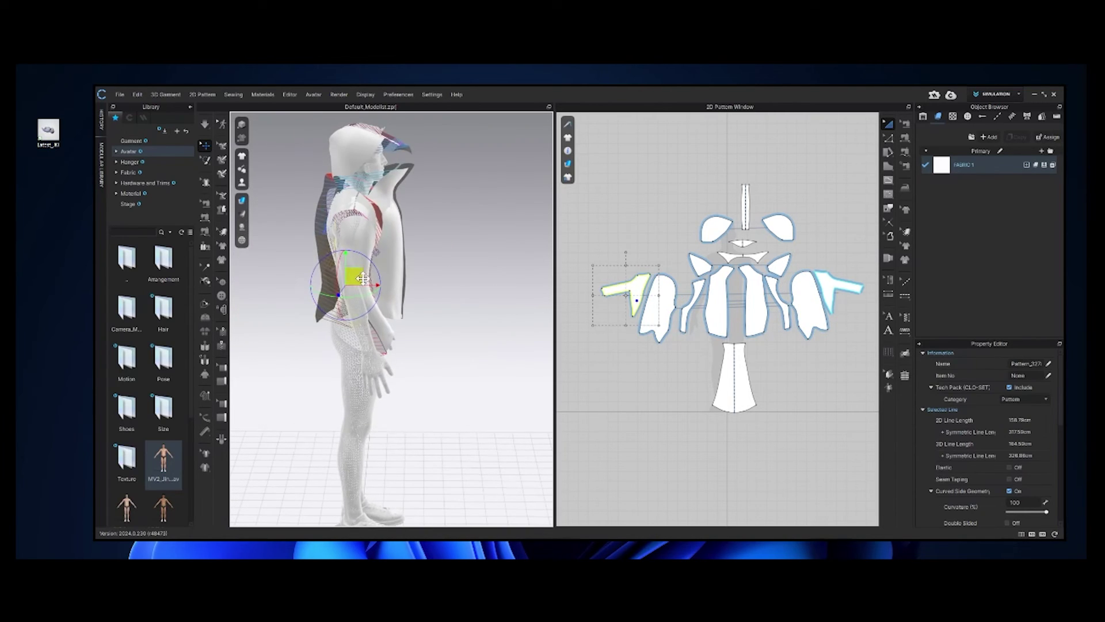
pyautogui.moveTo(355, 275); pyautogui.dragTo(331, 278)
pyautogui.moveTo(459, 295); pyautogui.dragTo(303, 264, button='right')
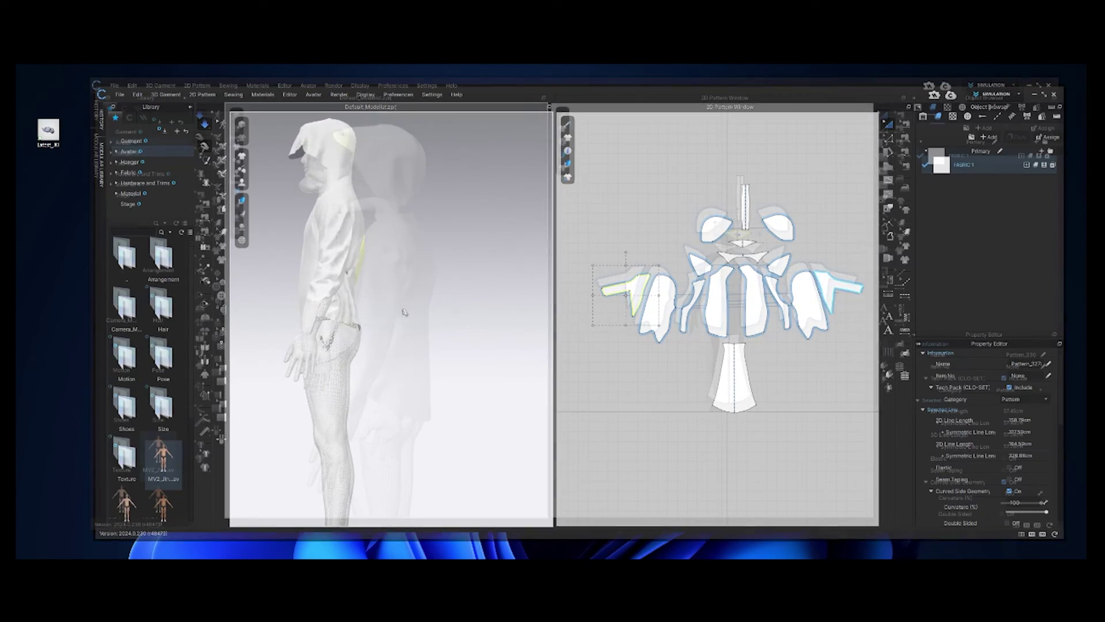
# - Simulate the garment, pulling the hood back over the avatar's head and the upper back downward
pyautogui.moveTo(334, 288); pyautogui.dragTo(449, 286, button='right')
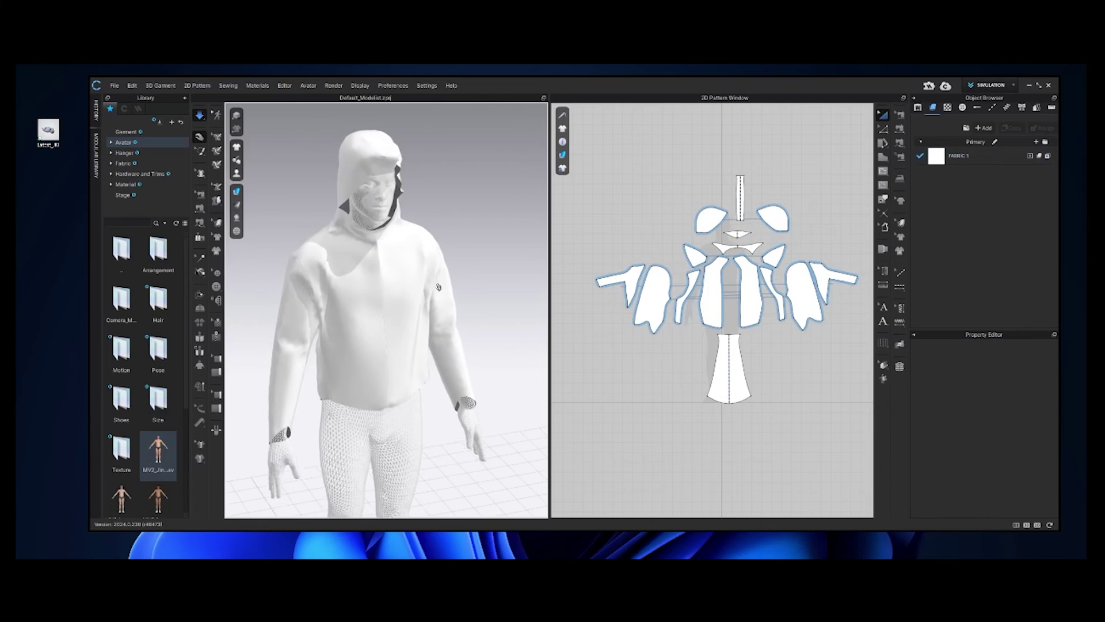
pyautogui.moveTo(368, 151); pyautogui.dragTo(385, 162)
pyautogui.moveTo(461, 230); pyautogui.dragTo(357, 230, button='right')
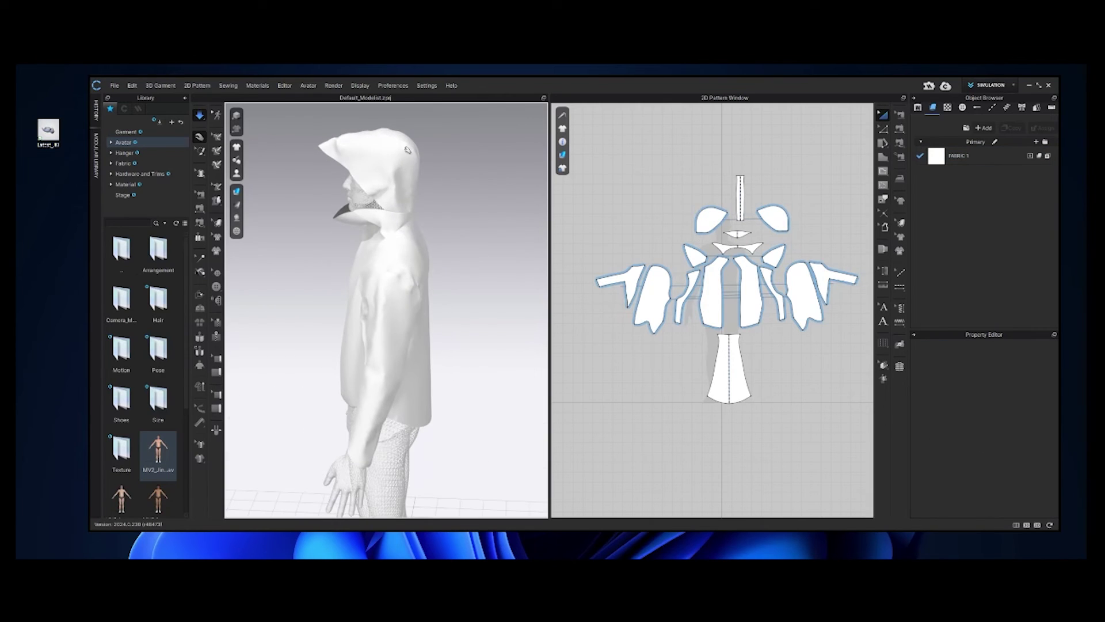
pyautogui.moveTo(403, 138); pyautogui.dragTo(424, 146)
pyautogui.moveTo(415, 233); pyautogui.dragTo(413, 262)
pyautogui.click(469, 343)
pyautogui.moveTo(468, 343); pyautogui.dragTo(521, 336, button='right')
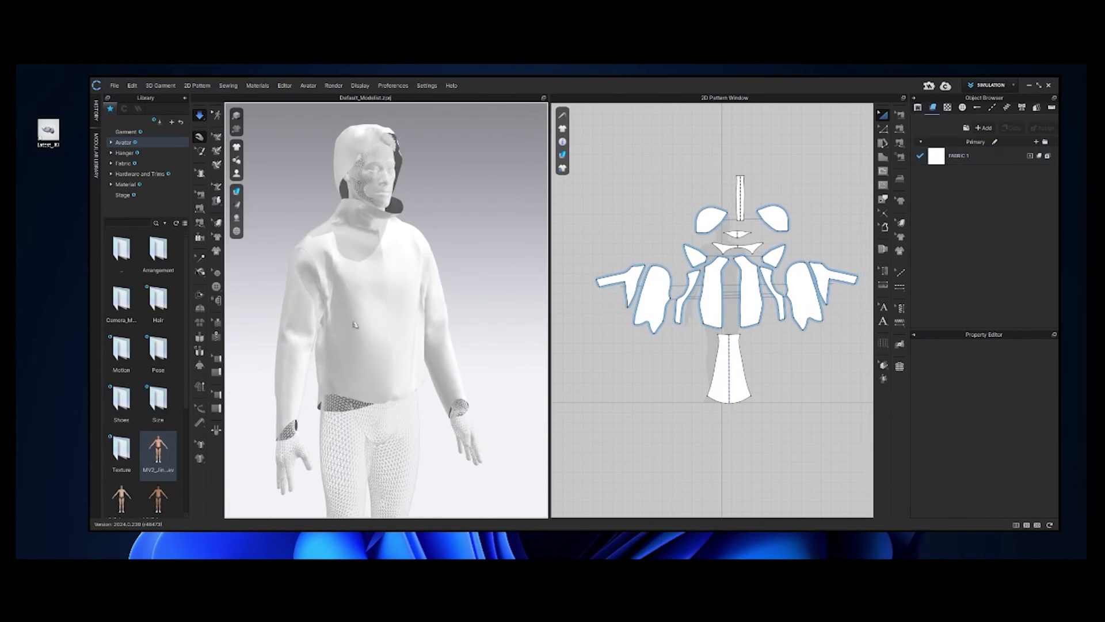
# - Tug the simulated jacket outward at the right shoulder and down at the front hem to settle it on the avatar
pyautogui.moveTo(340, 236); pyautogui.dragTo(330, 242)
pyautogui.moveTo(397, 213); pyautogui.dragTo(445, 198, button='right')
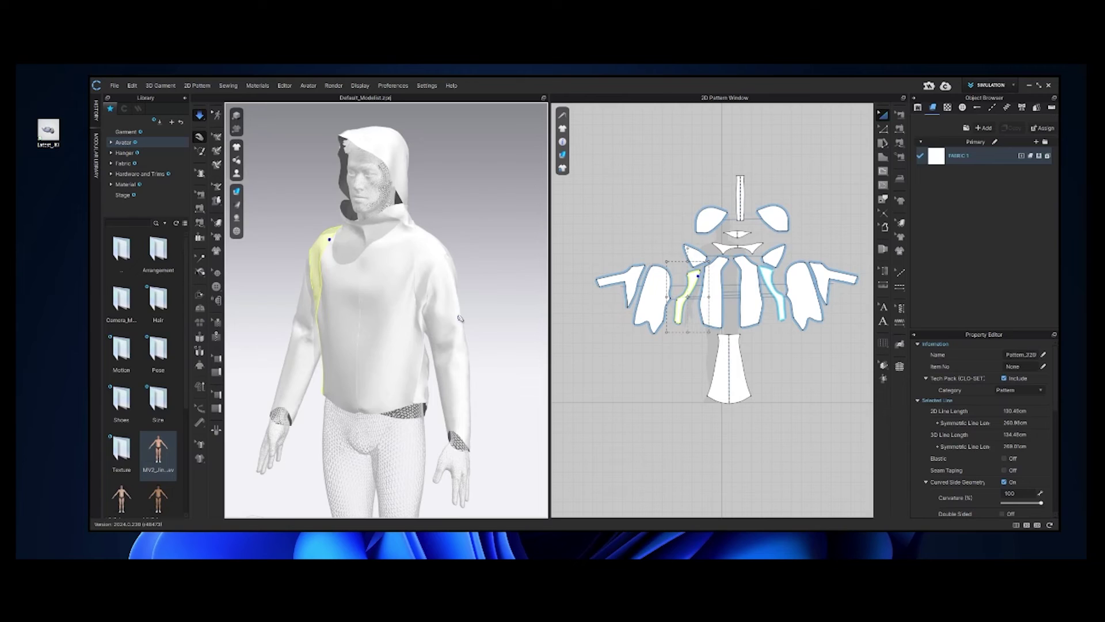
pyautogui.moveTo(398, 394); pyautogui.dragTo(403, 408)
pyautogui.moveTo(505, 394); pyautogui.dragTo(511, 338, button='right')
pyautogui.click(511, 338)
pyautogui.moveTo(444, 311); pyautogui.dragTo(487, 299, button='middle')
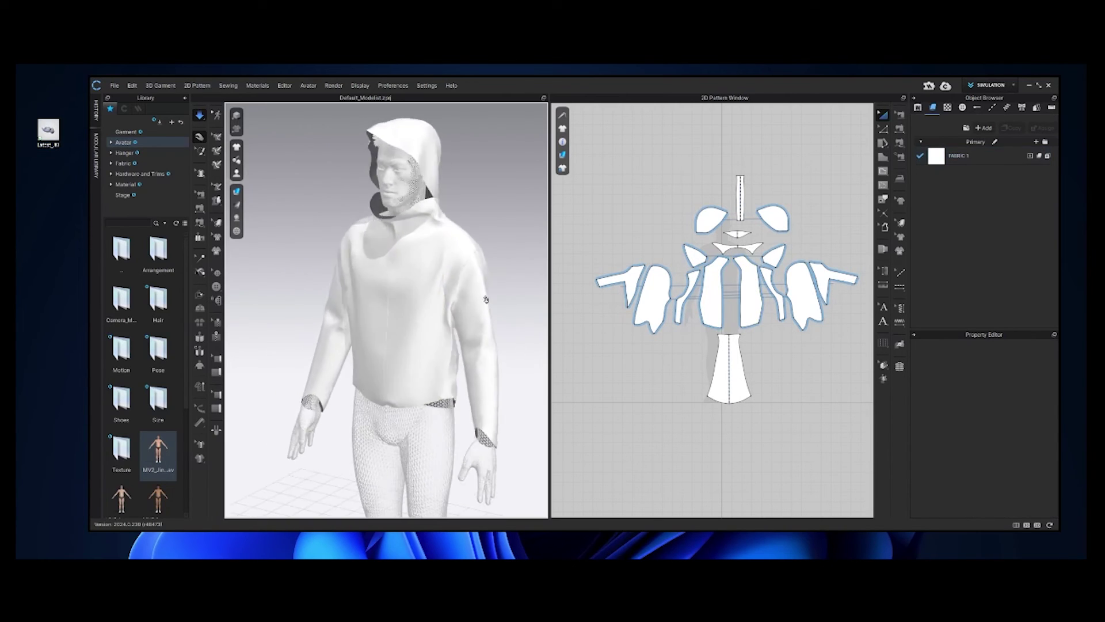
pyautogui.moveTo(487, 299); pyautogui.dragTo(518, 294, button='right')
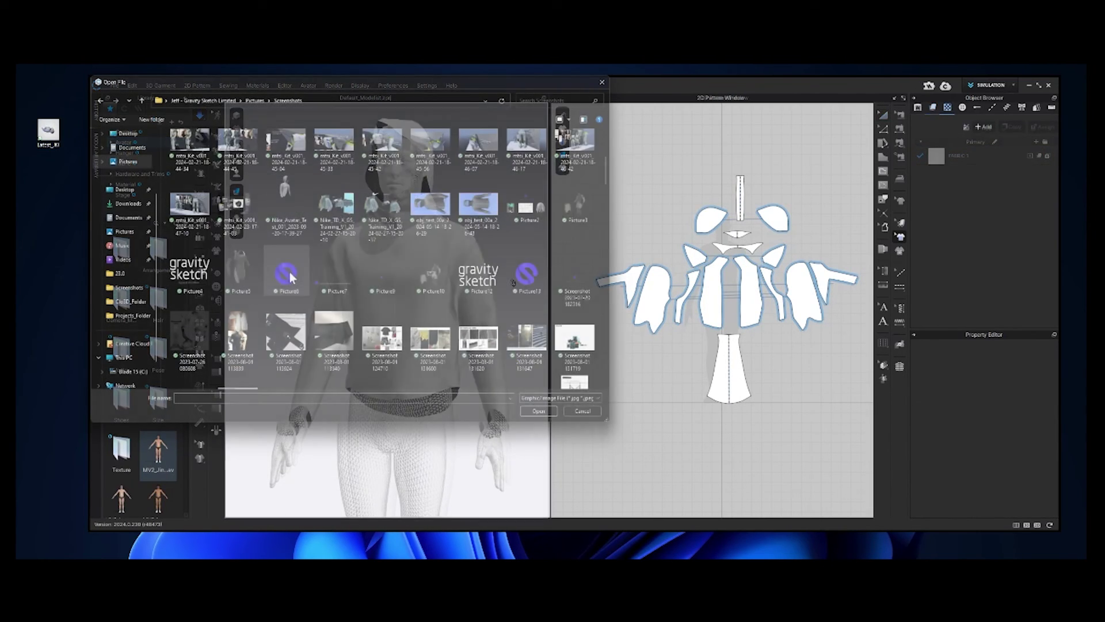
# - Import the Picture6 image as a graphic and place it on the left chest of the jacket front
pyautogui.doubleClick(289, 272)
pyautogui.click(971, 148)
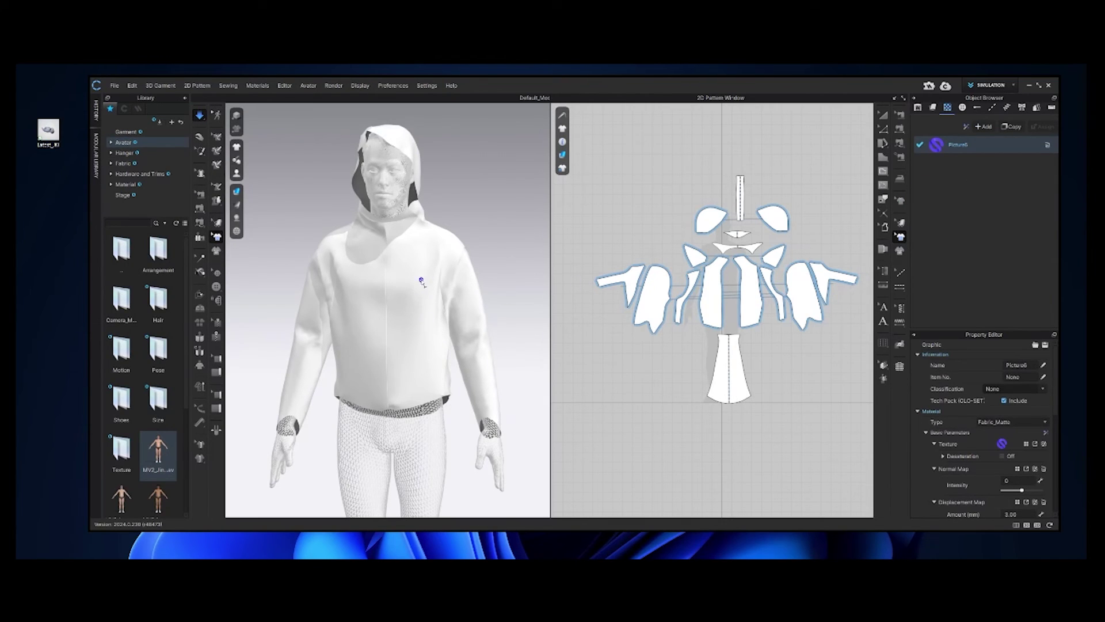
pyautogui.click(420, 280)
pyautogui.moveTo(488, 283); pyautogui.dragTo(437, 291, button='right')
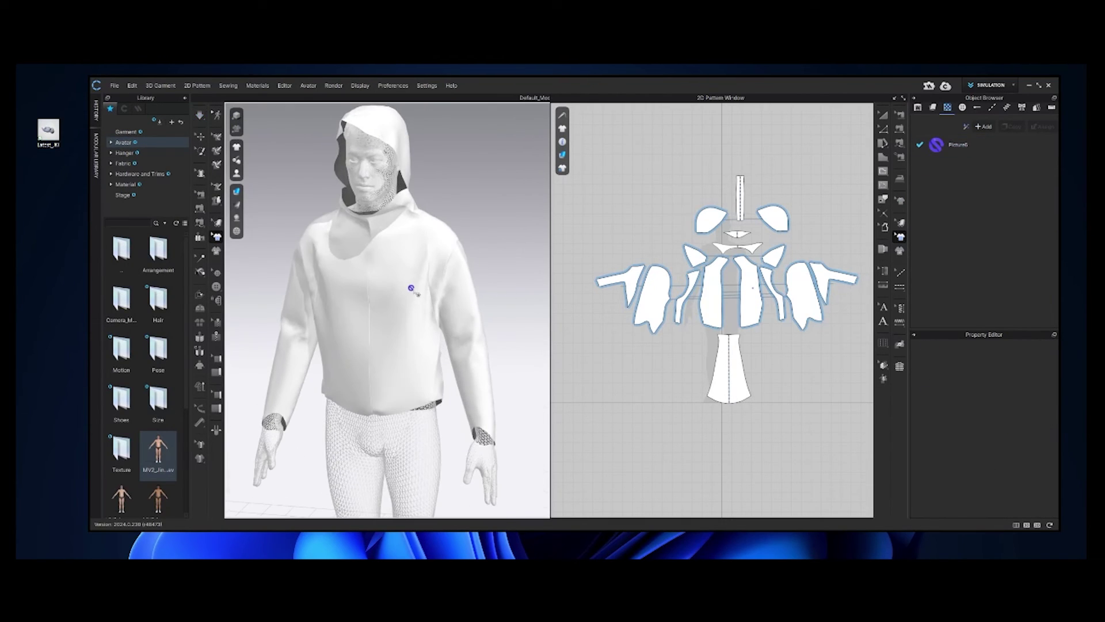
pyautogui.click(411, 287)
pyautogui.moveTo(431, 308); pyautogui.dragTo(395, 266)
pyautogui.click(506, 246)
# - Place the Picture6 graphic on the back panel and move it to the lower right corner near the hem
pyautogui.moveTo(506, 246); pyautogui.dragTo(311, 282, button='right')
pyautogui.click(380, 287)
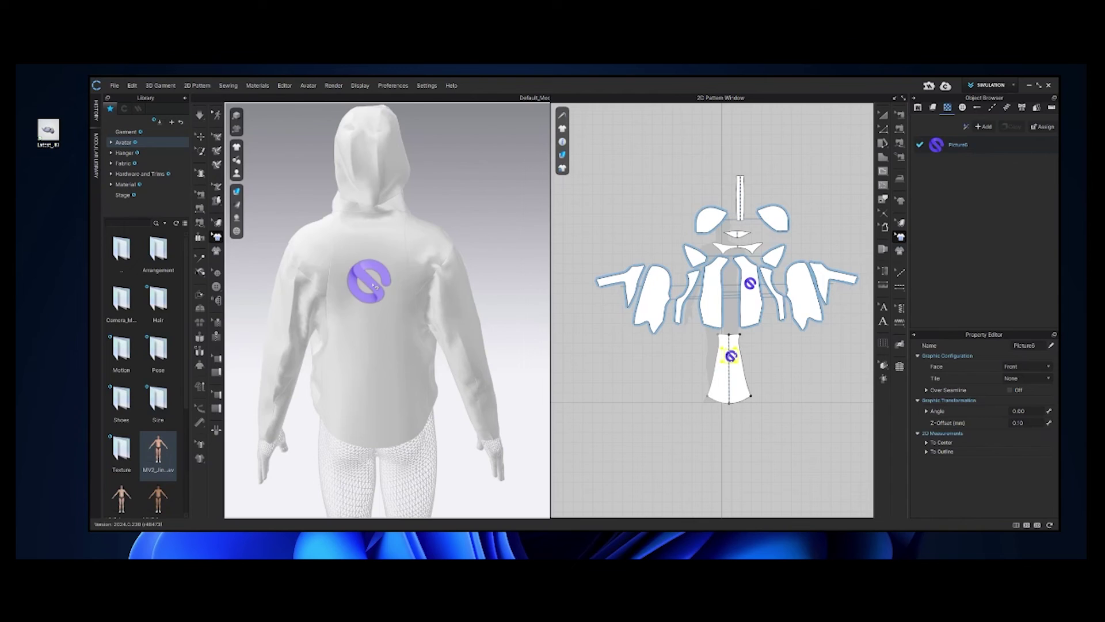
pyautogui.moveTo(379, 287); pyautogui.dragTo(403, 396)
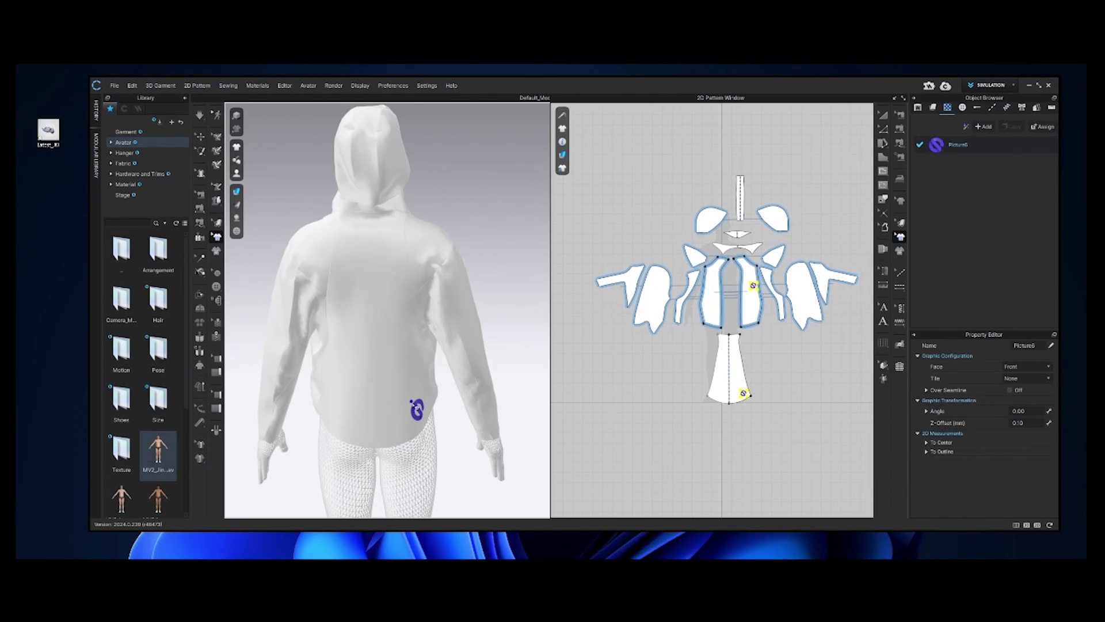
pyautogui.click(456, 448)
pyautogui.moveTo(456, 448); pyautogui.dragTo(351, 375, button='right')
# - Turn on Quality Render for the 3D window
pyautogui.click(333, 85)
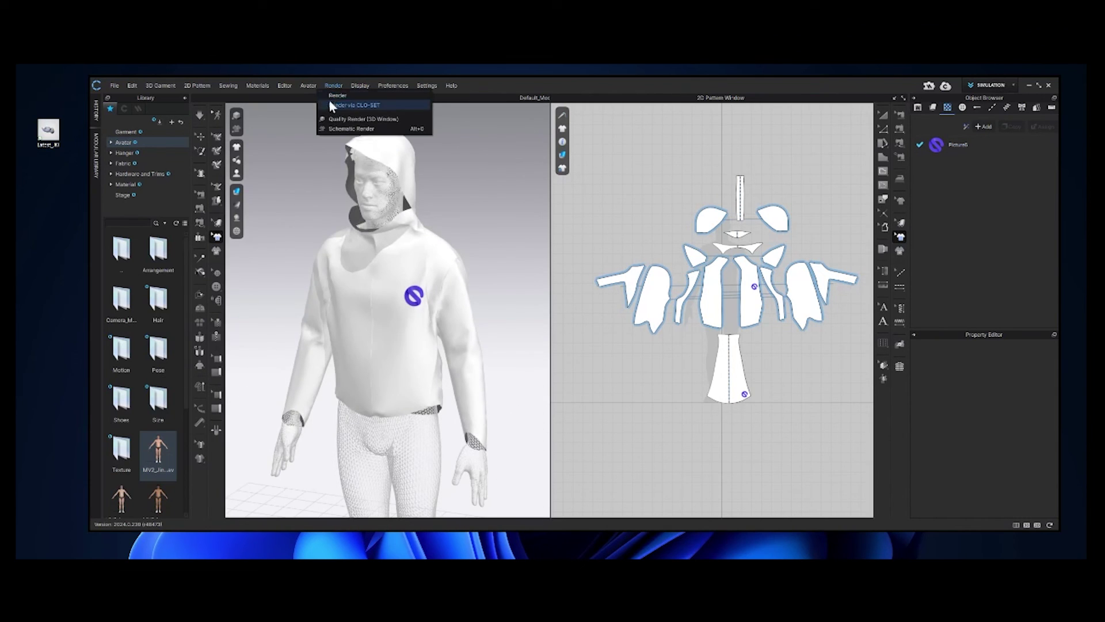
pyautogui.click(334, 105)
pyautogui.click(333, 85)
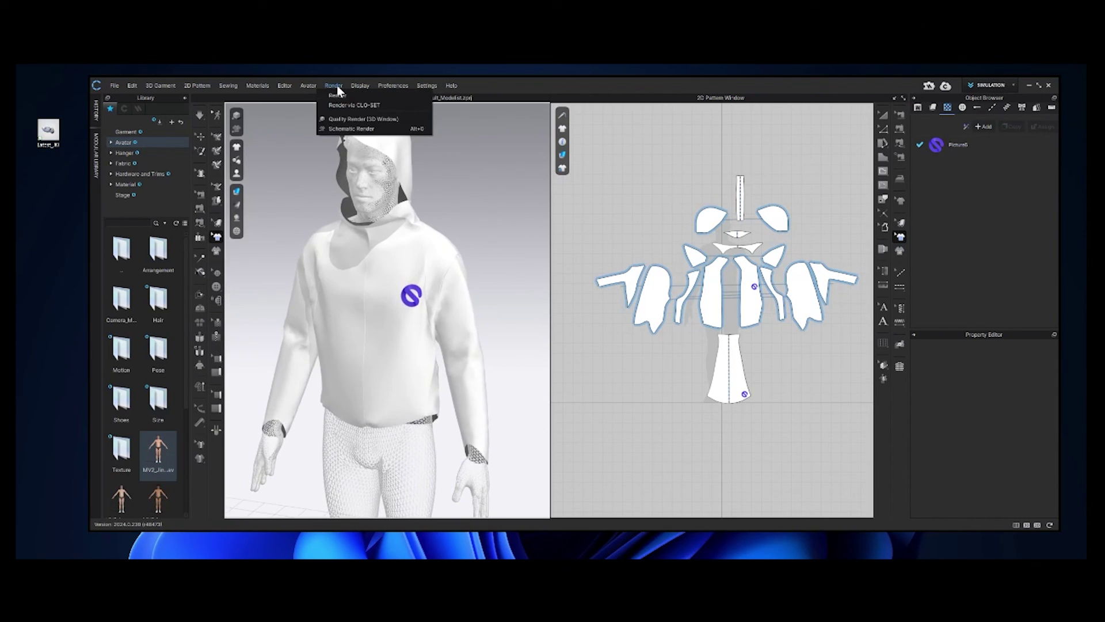
pyautogui.click(339, 119)
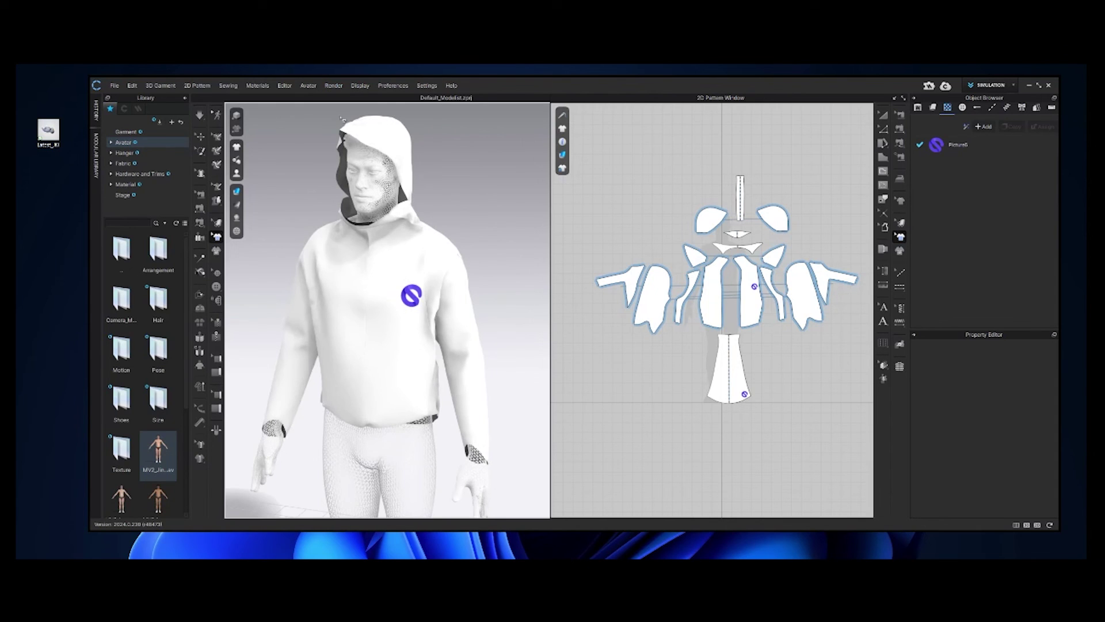
# - Review the jacket from the back and front, and switch the 3D view to Schematic Render
pyautogui.moveTo(541, 256); pyautogui.dragTo(500, 254, button='right')
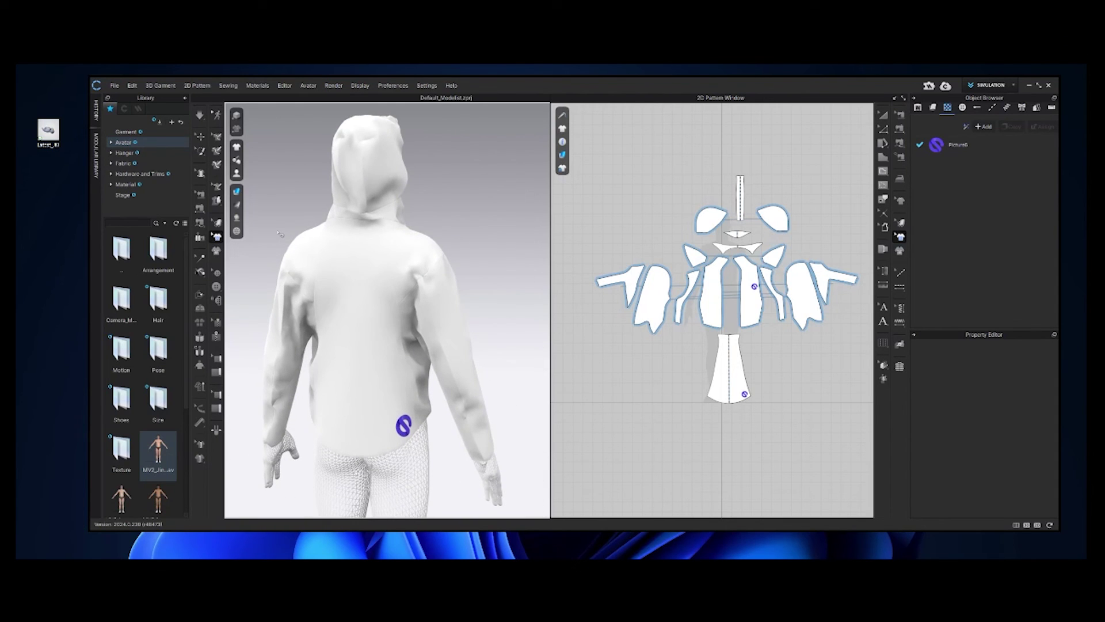
pyautogui.moveTo(279, 232); pyautogui.dragTo(392, 277, button='right')
pyautogui.click(340, 85)
pyautogui.click(340, 128)
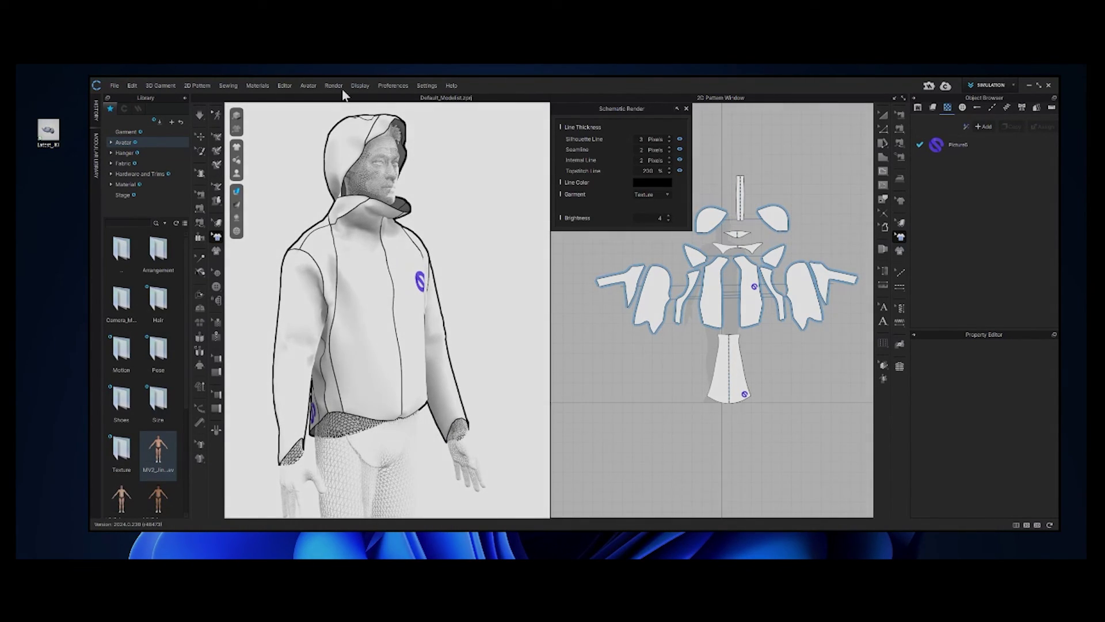